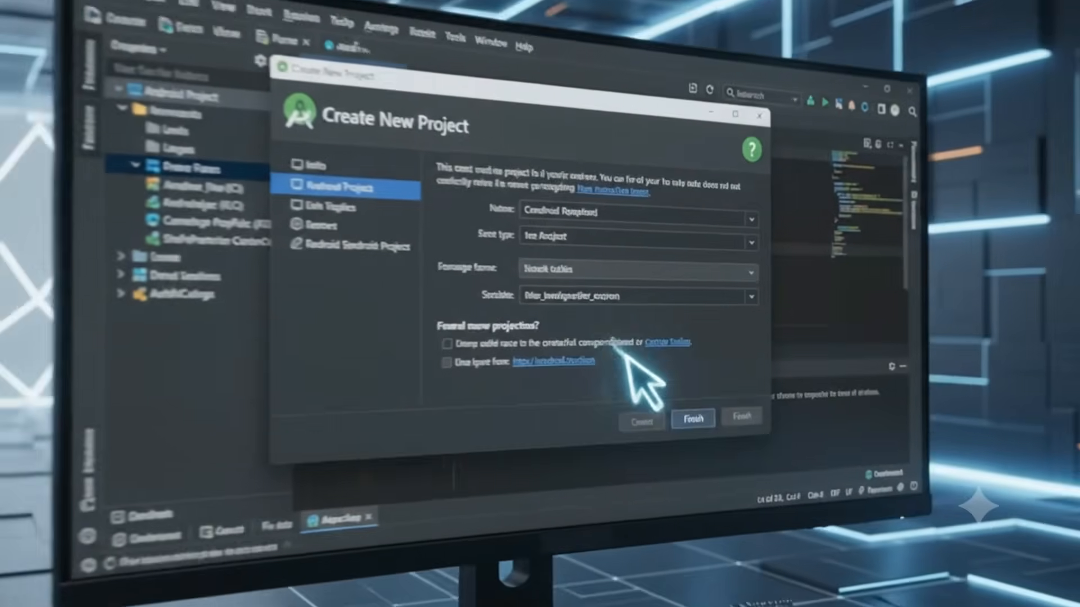
pyautogui.click(693, 419)
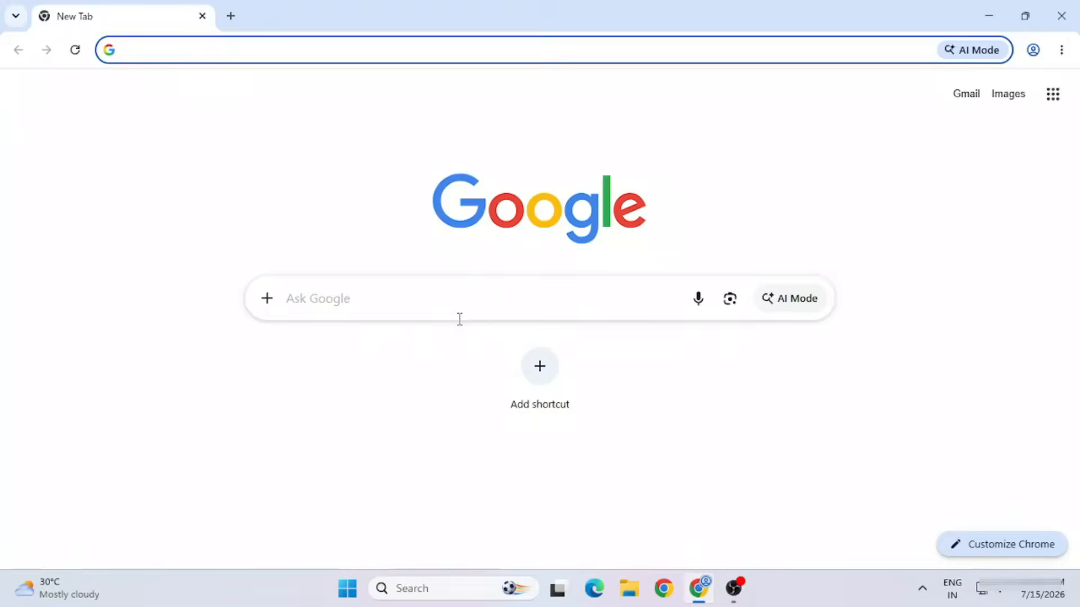
# Search Google for "android studio download" and open the Android Developers page "Download Android Studio & App Tools".
pyautogui.click(458, 317)
pyautogui.write('and')
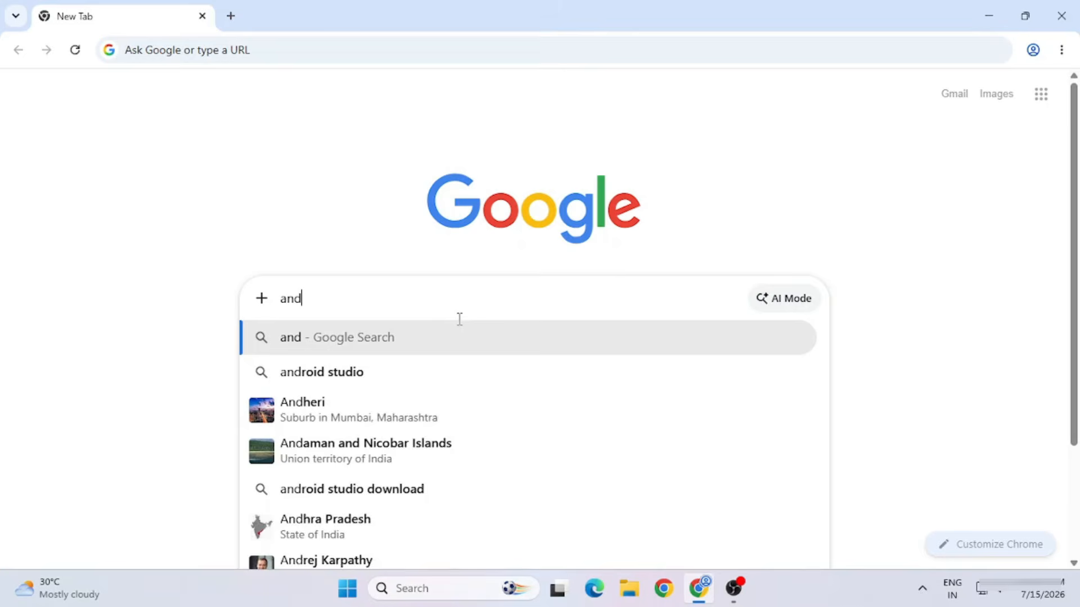
pyautogui.write('roid')
pyautogui.press('Down')
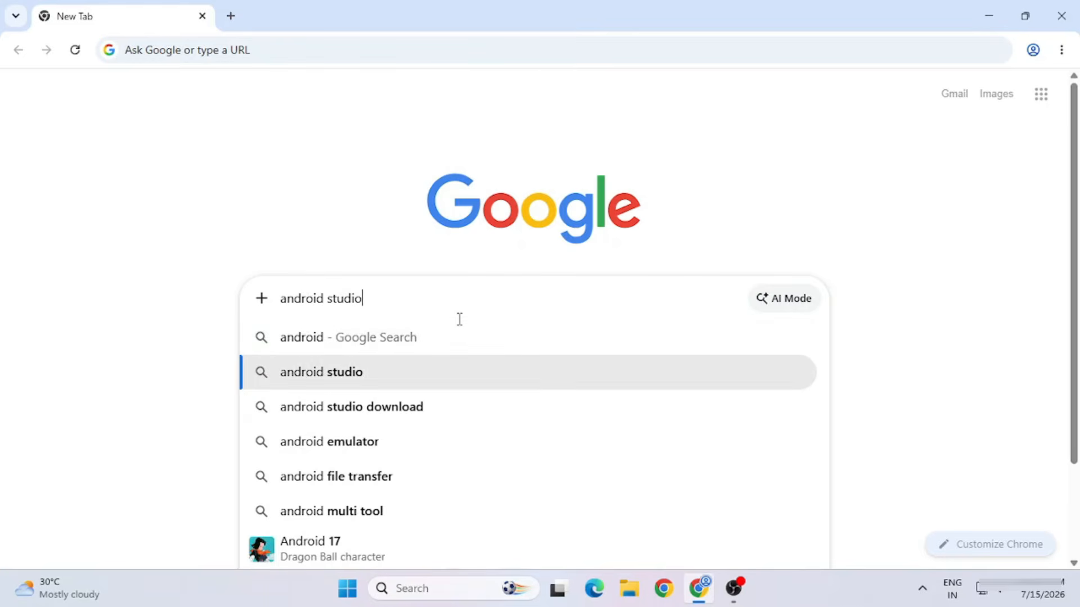
pyautogui.press('Down')
pyautogui.press('Return')
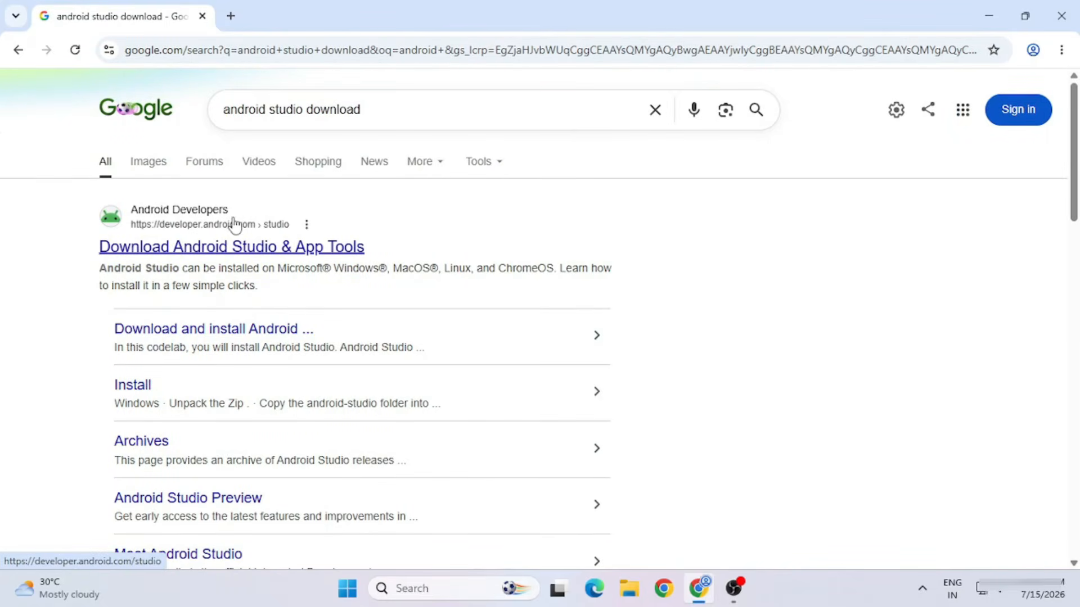
pyautogui.click(177, 250)
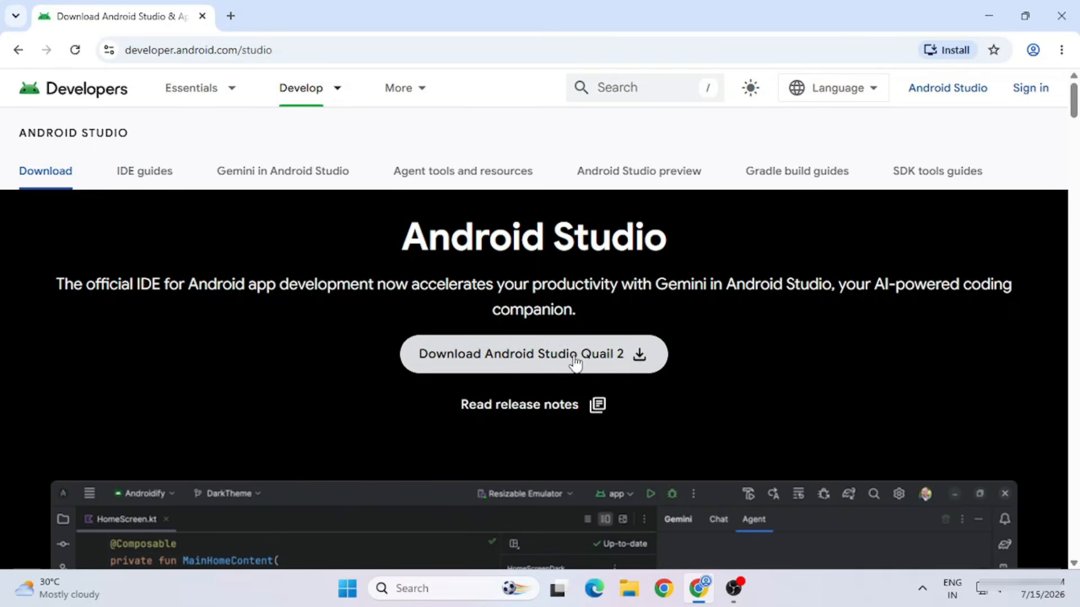
# Agree to the terms and conditions, download Android Studio Quail 2 | 2026.1.2 for Windows, and check the download's progress.
pyautogui.click(535, 360)
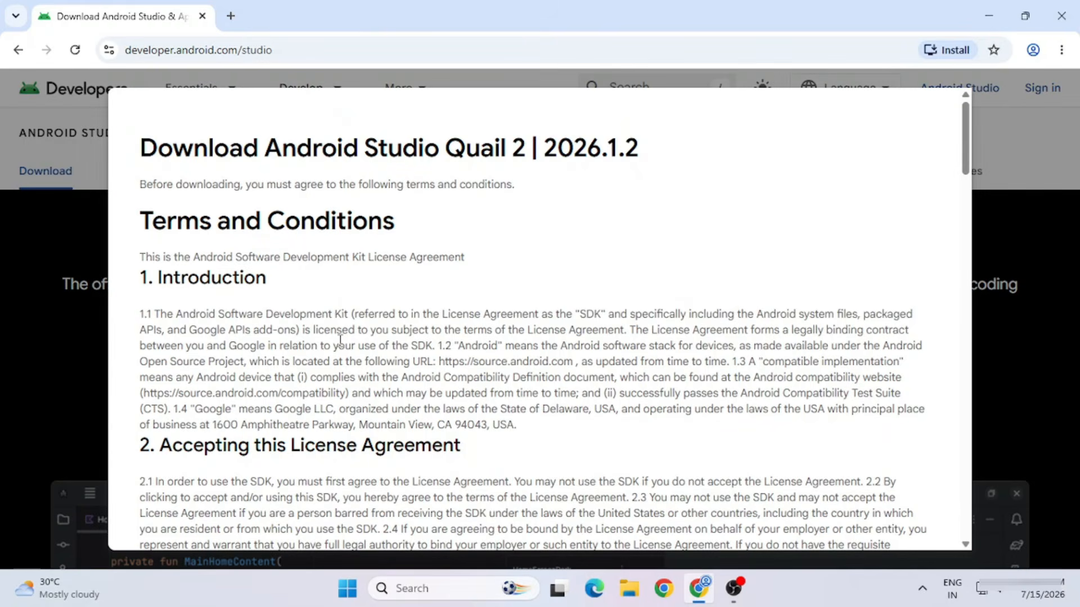
pyautogui.scroll(-20, 337, 343)
pyautogui.scroll(-15, 333, 349)
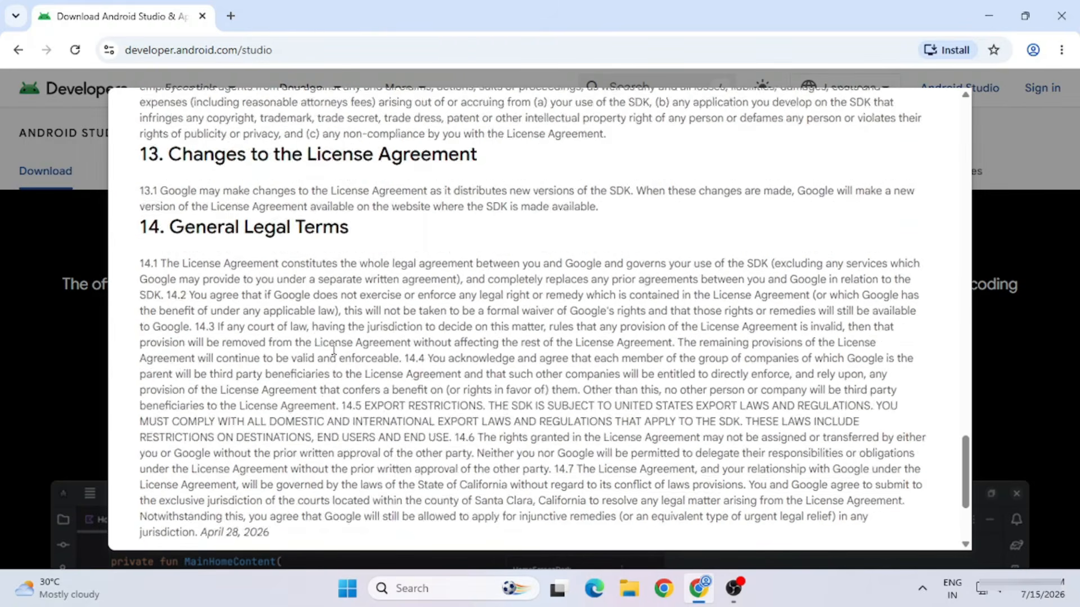
pyautogui.click(255, 416)
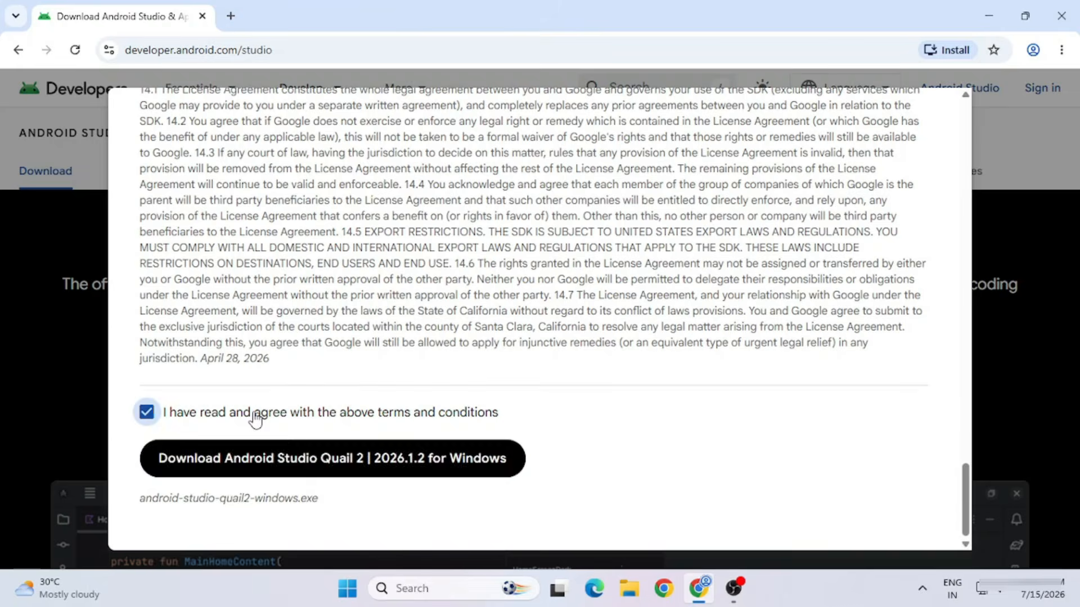
pyautogui.click(283, 464)
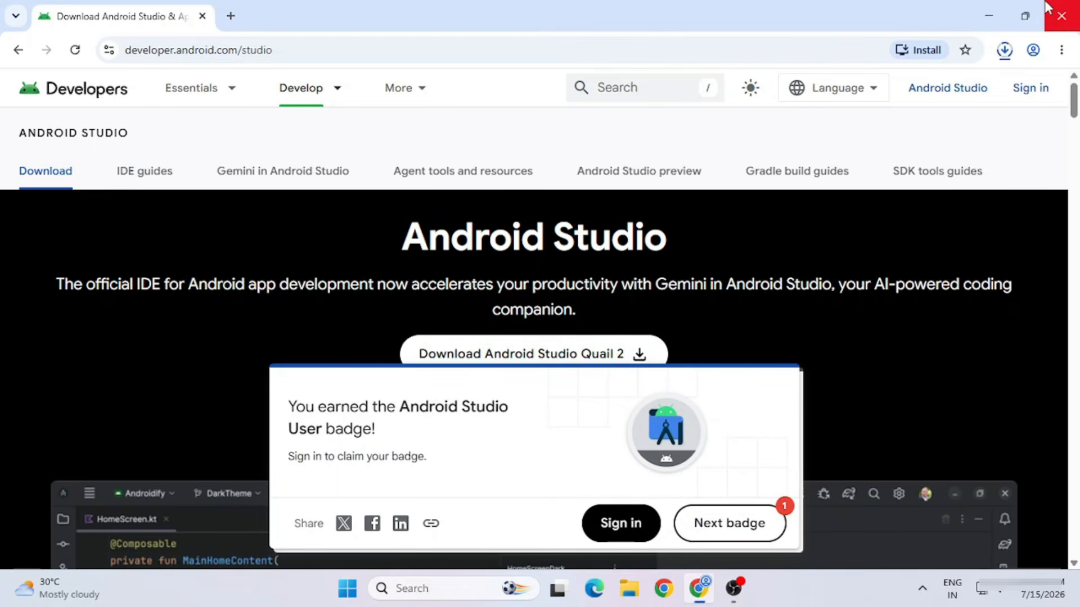
pyautogui.click(1006, 51)
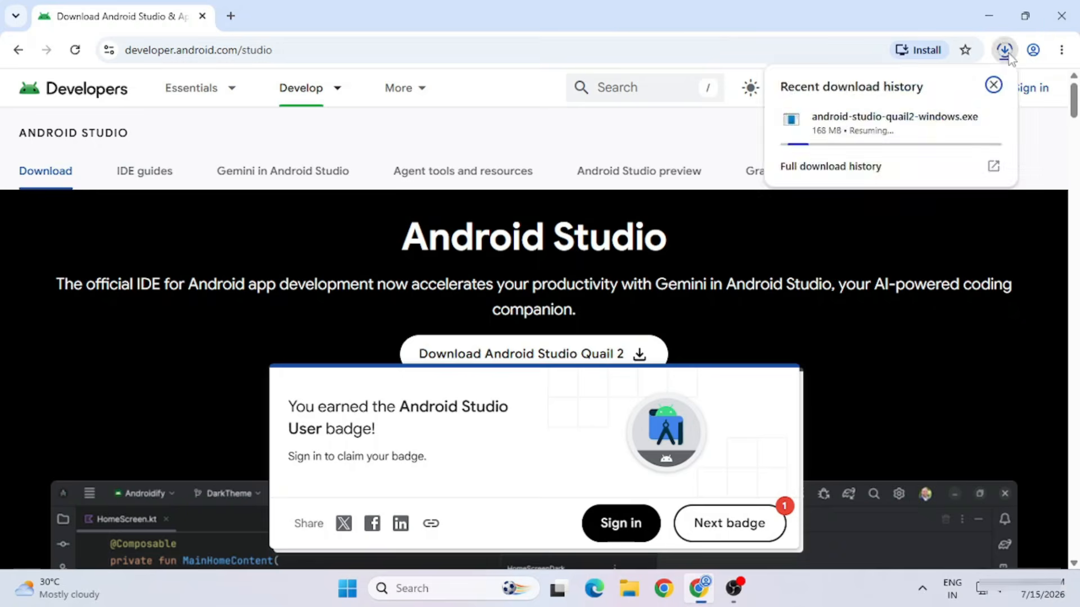
pyautogui.click(1052, 137)
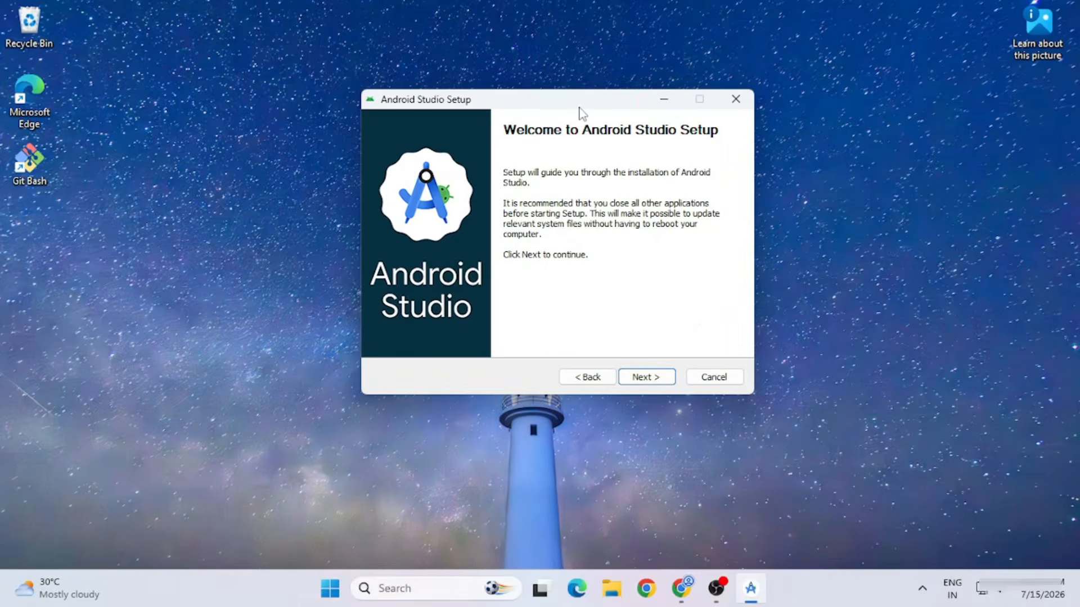
# Install Android Studio with Android Virtual Device in C:\Program Files\Android\Android Studio, keeping the Android Studio Start Menu folder, and start it.
pyautogui.click(651, 378)
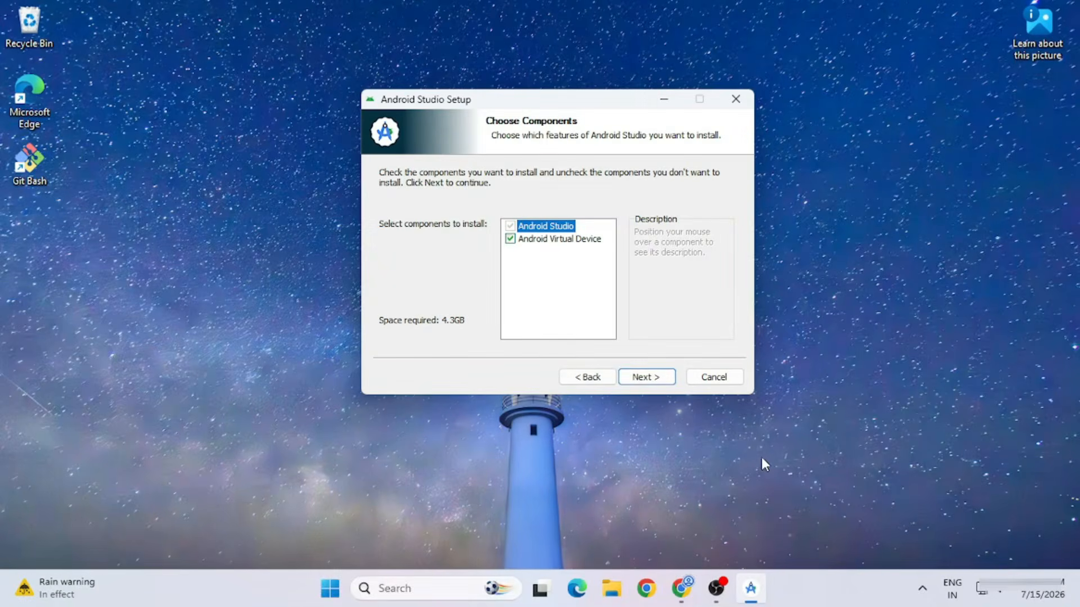
pyautogui.click(647, 379)
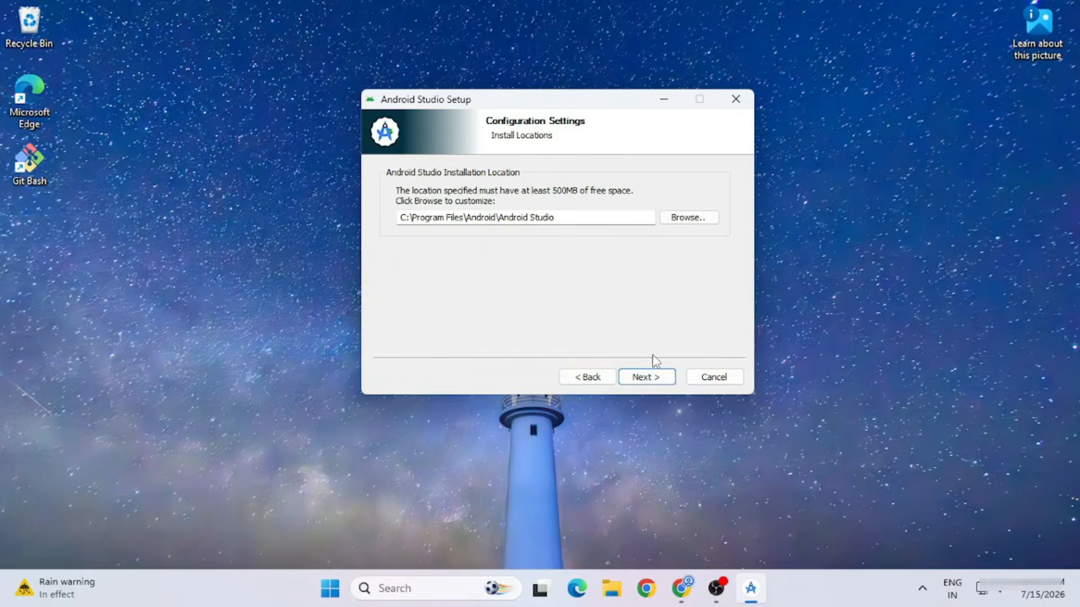
pyautogui.click(587, 219)
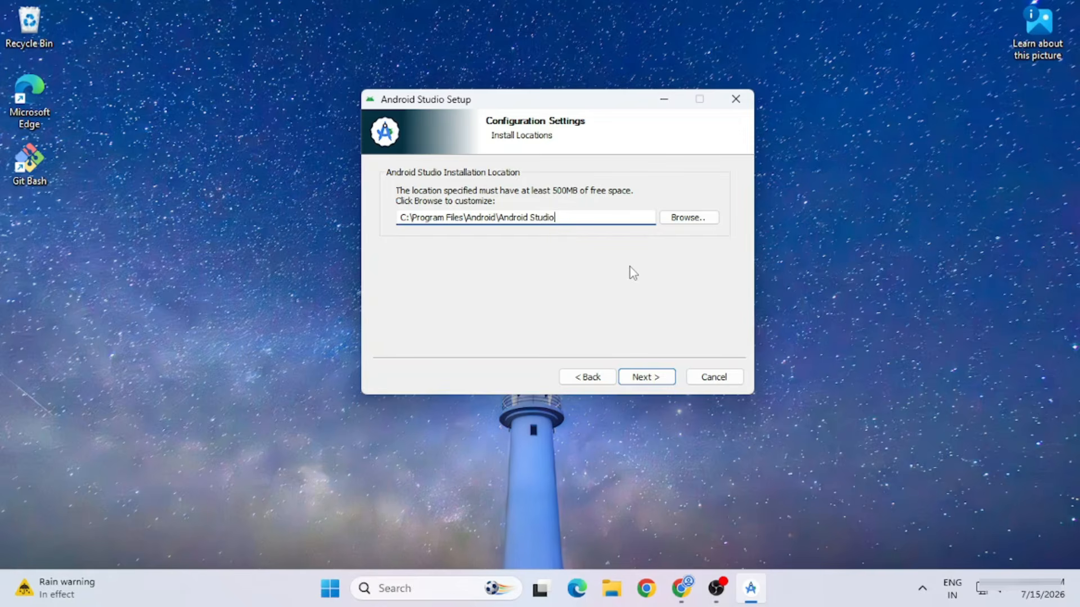
pyautogui.click(647, 383)
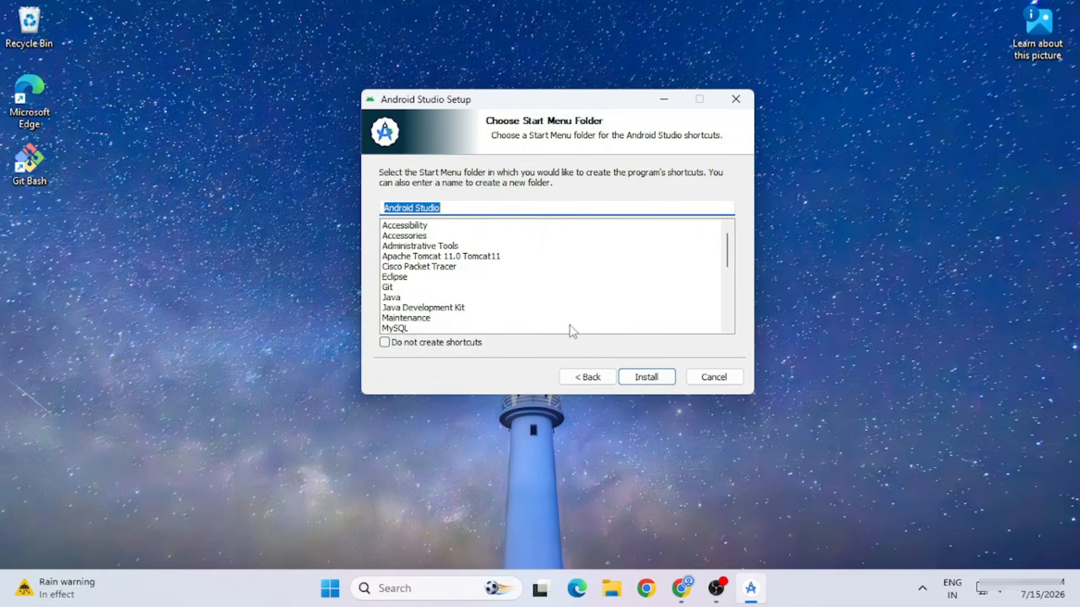
pyautogui.click(641, 378)
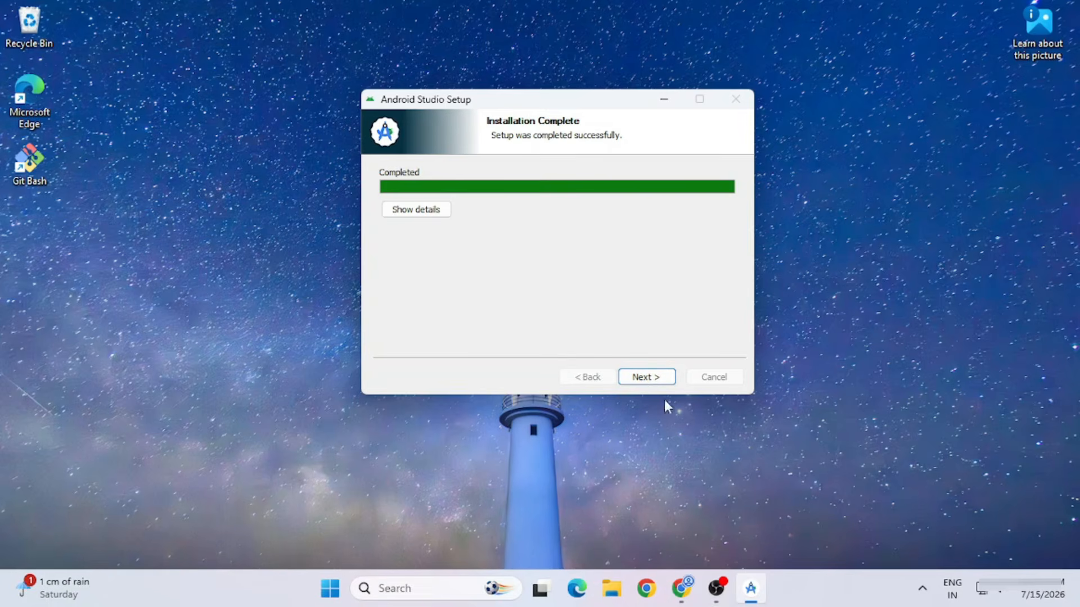
pyautogui.click(664, 376)
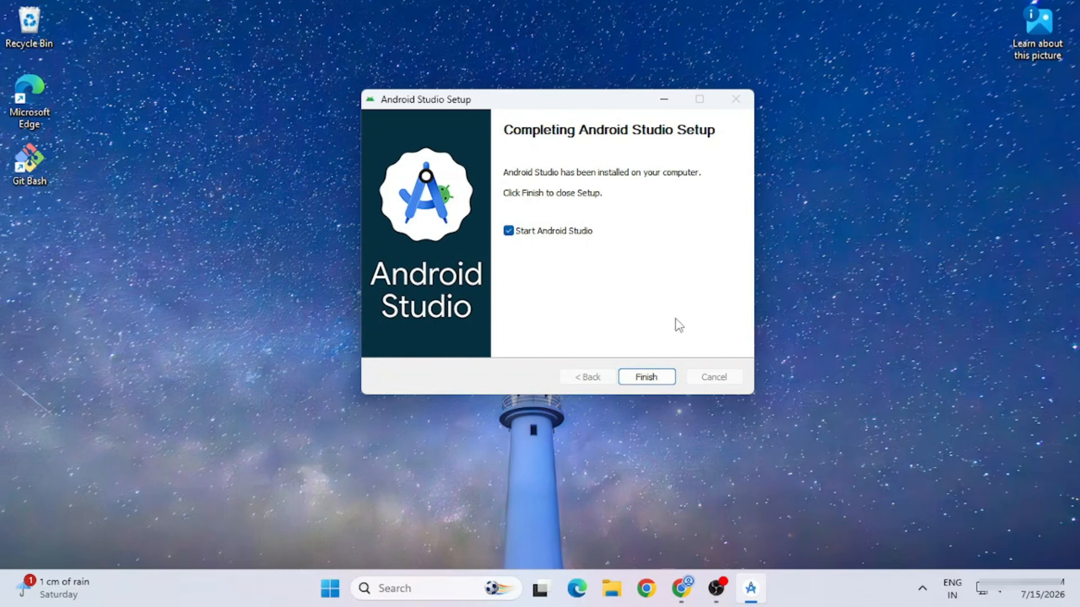
pyautogui.click(644, 379)
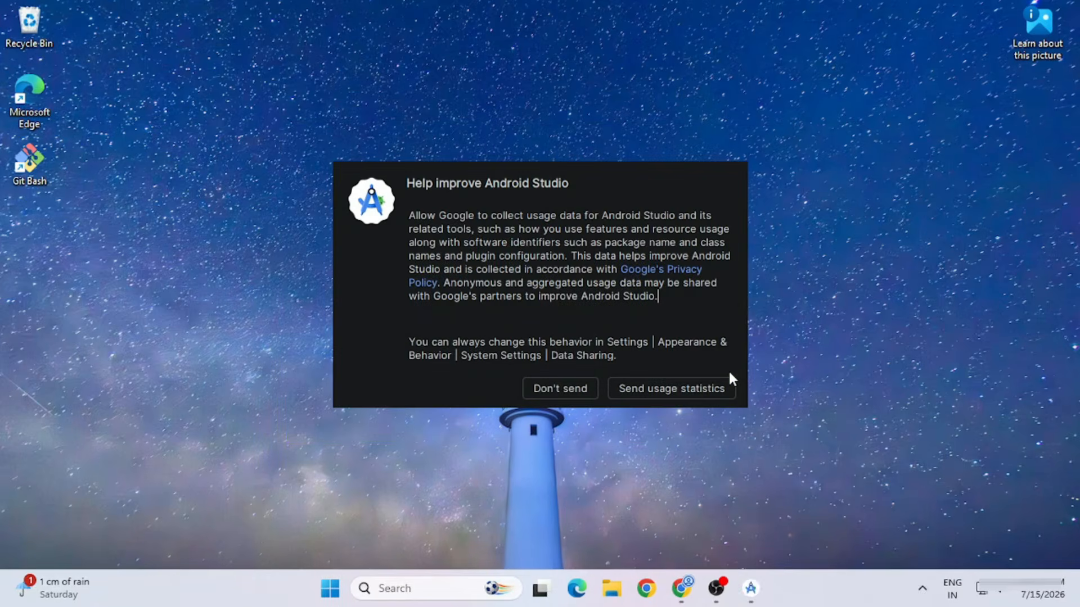
# Decline sending usage statistics and choose the Standard install type for the development environment.
pyautogui.click(569, 389)
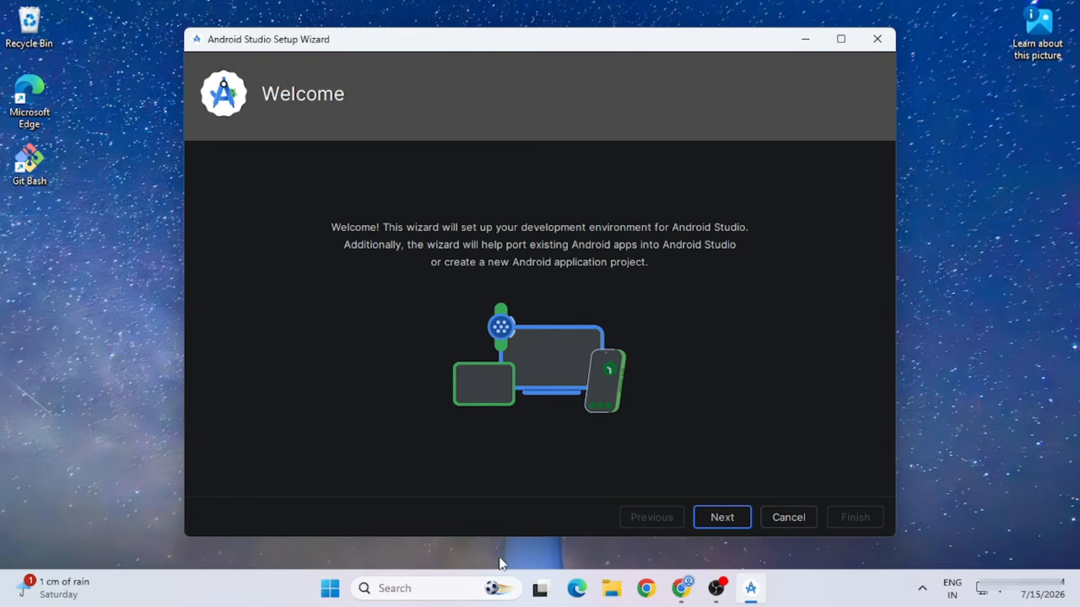
pyautogui.click(717, 516)
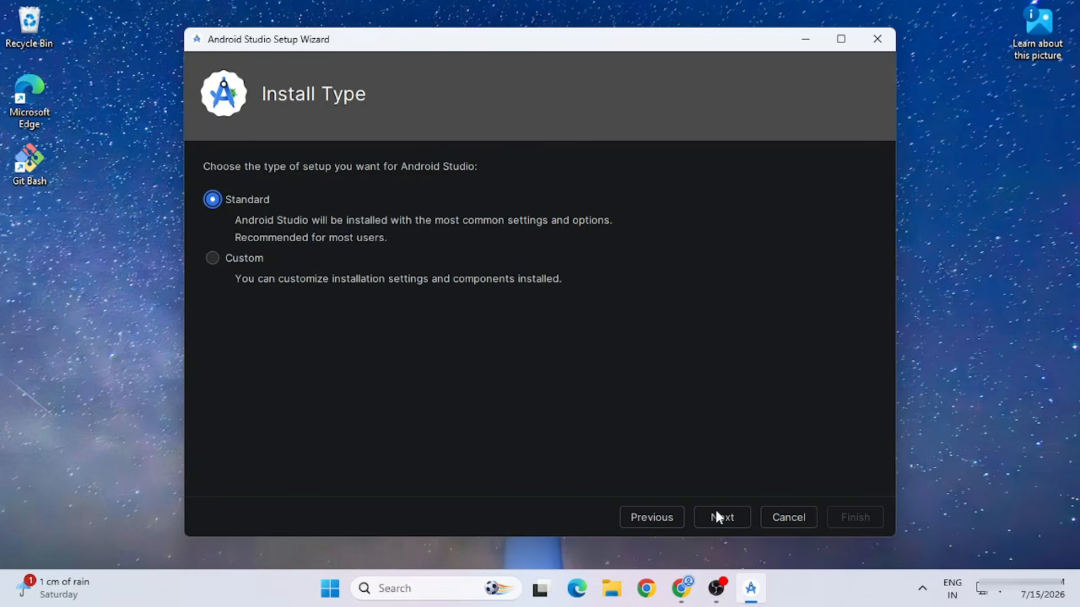
pyautogui.click(717, 516)
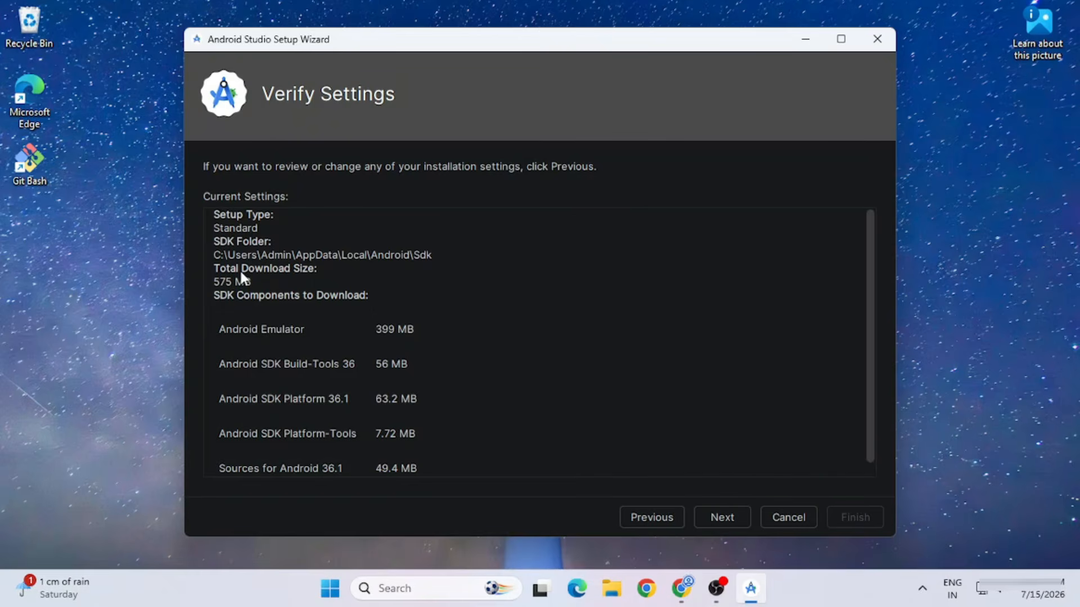
# Review the SDK folder, total download size and the size of each SDK component in the setup settings.
pyautogui.moveTo(214, 242); pyautogui.dragTo(299, 237)
pyautogui.scroll(-1, 379, 331)
pyautogui.scroll(1, 392, 361)
pyautogui.click(416, 333)
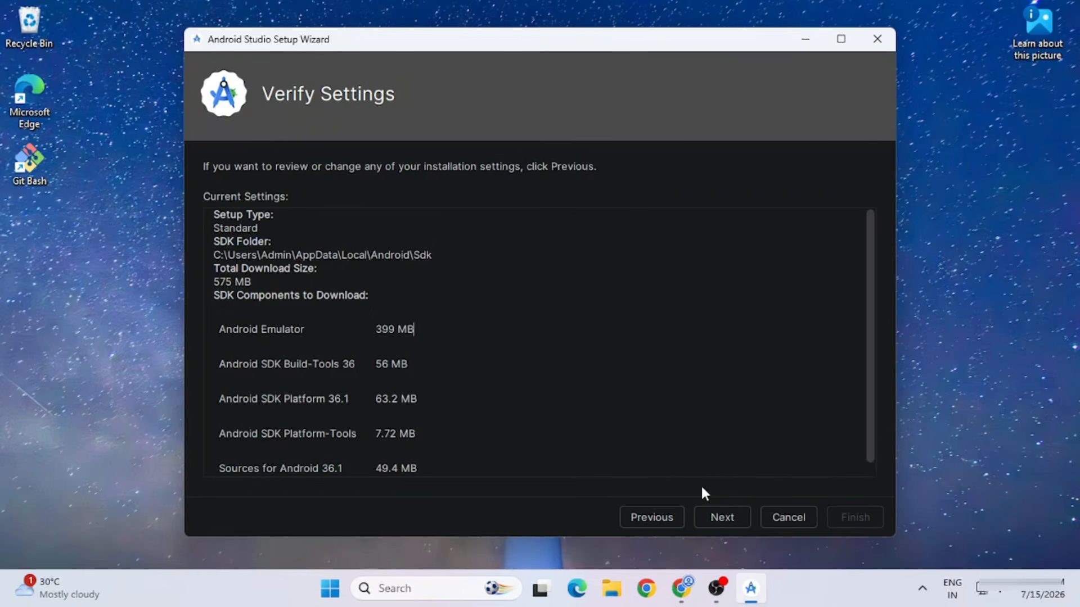
pyautogui.scroll(-1, 385, 337)
pyautogui.moveTo(375, 318); pyautogui.dragTo(417, 322)
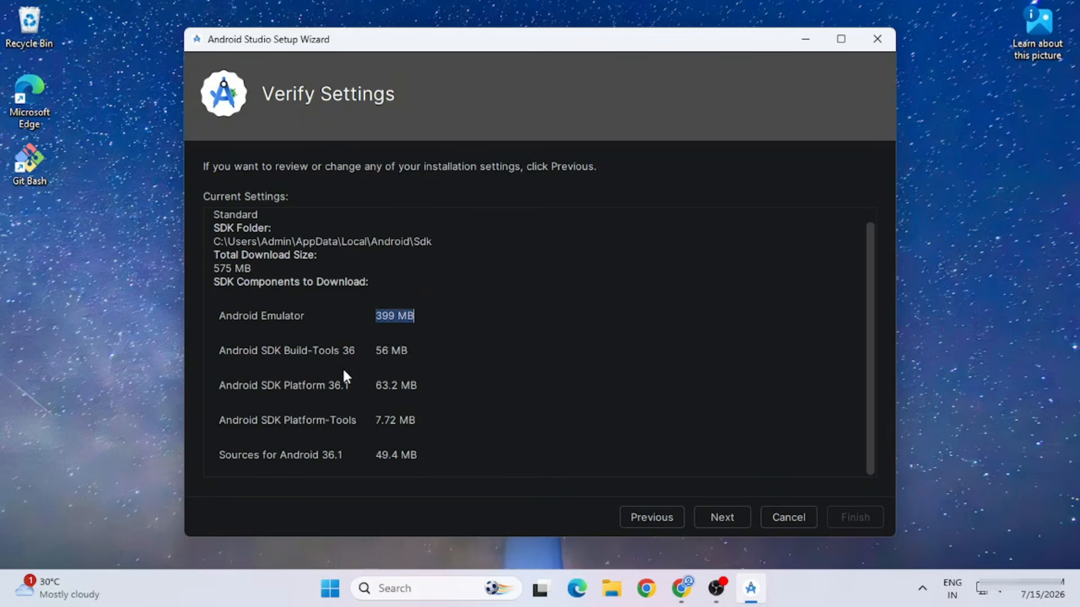
pyautogui.moveTo(333, 359); pyautogui.dragTo(439, 355)
pyautogui.moveTo(364, 388); pyautogui.dragTo(438, 398)
pyautogui.scroll(1, 487, 438)
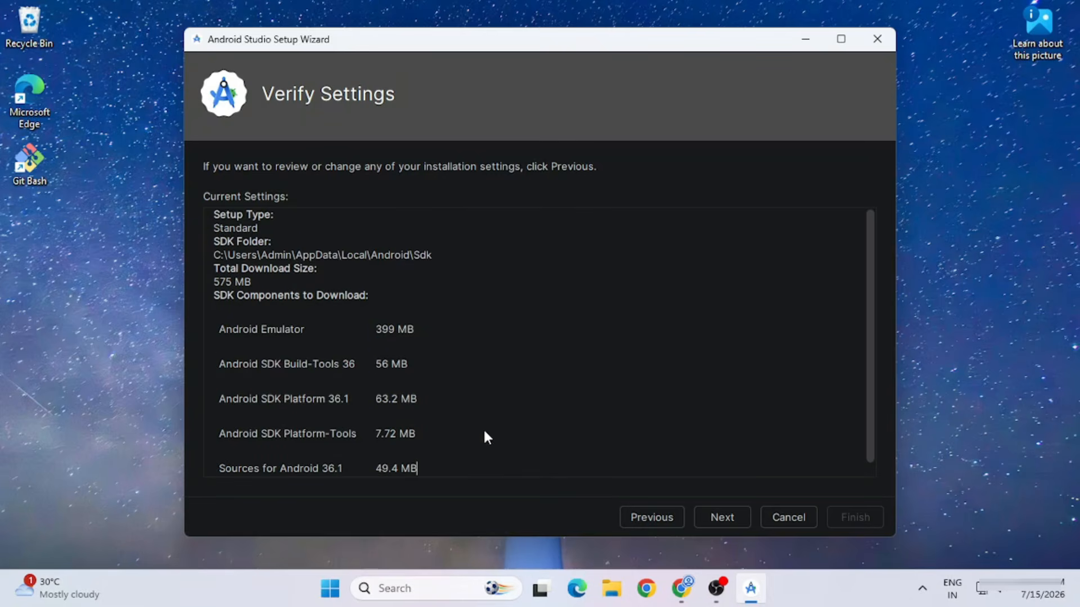
# Accept the android-sdk-license, let the SDK components download, and finish the setup wizard.
pyautogui.click(722, 519)
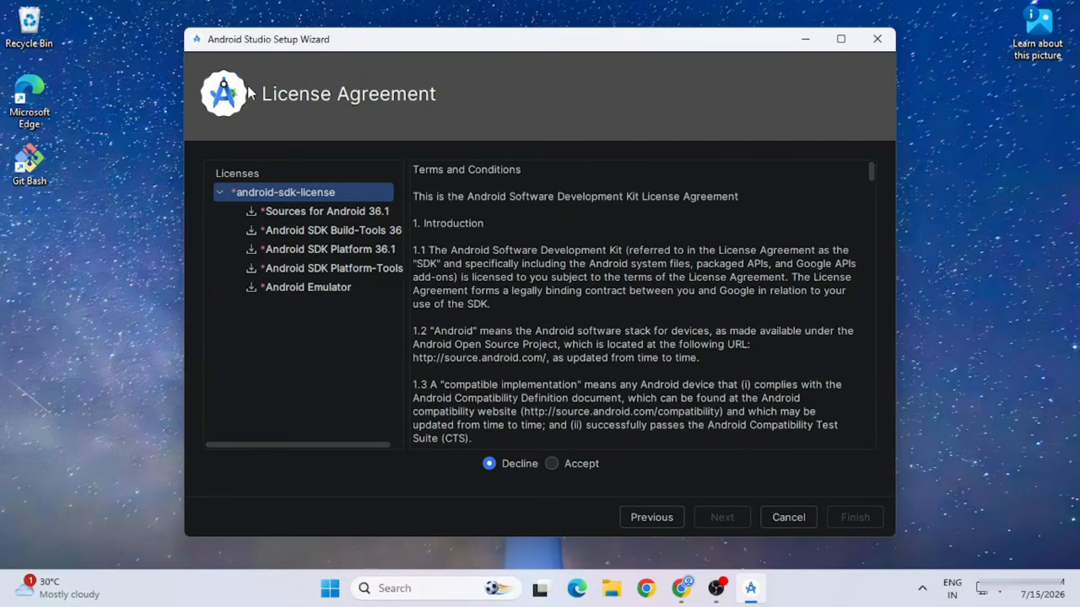
pyautogui.click(552, 463)
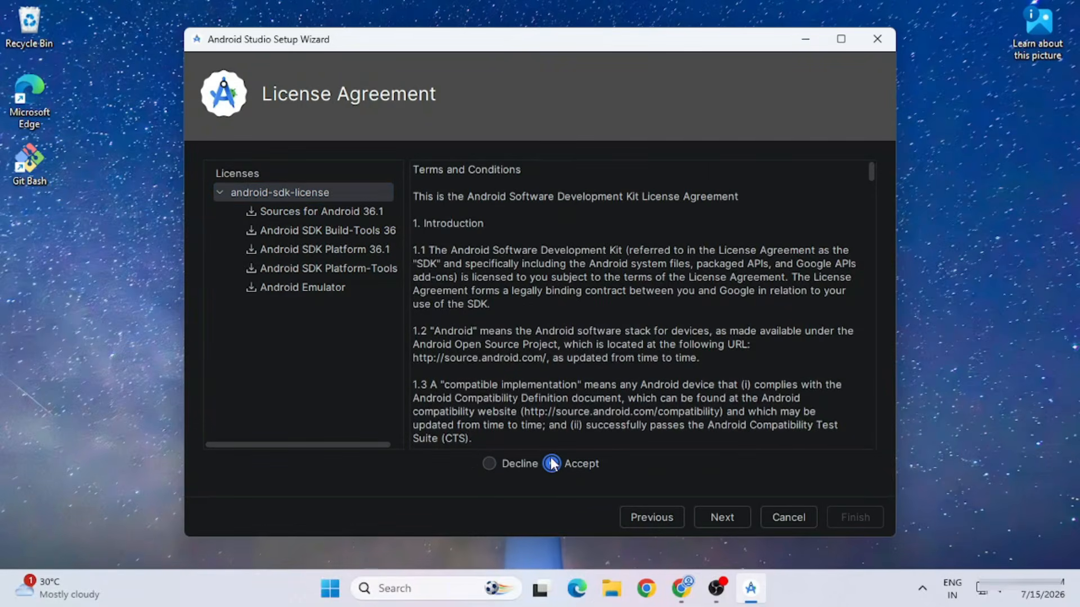
pyautogui.click(729, 523)
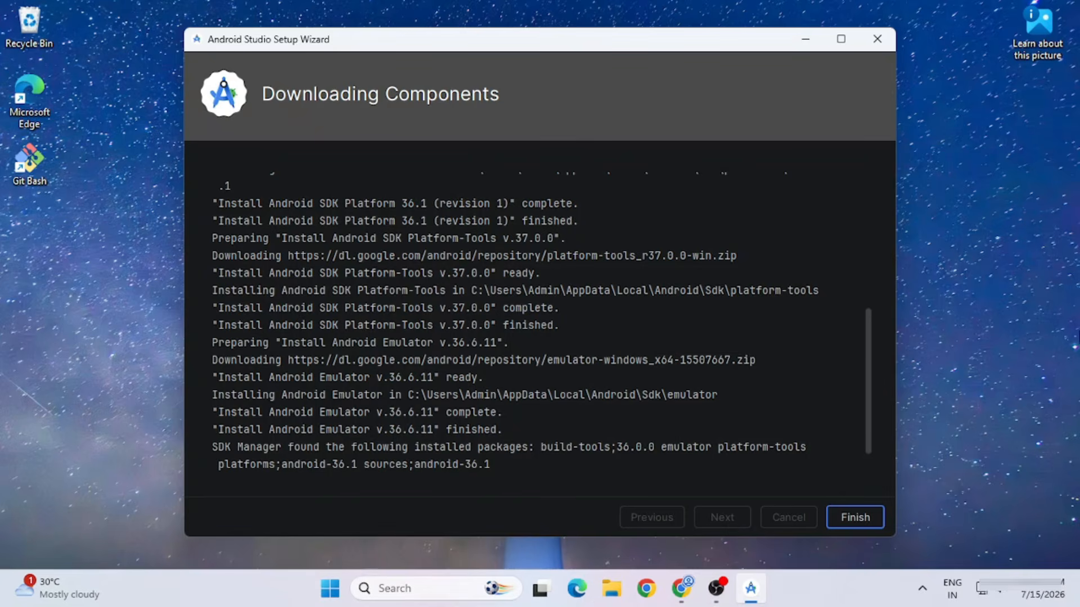
pyautogui.click(851, 522)
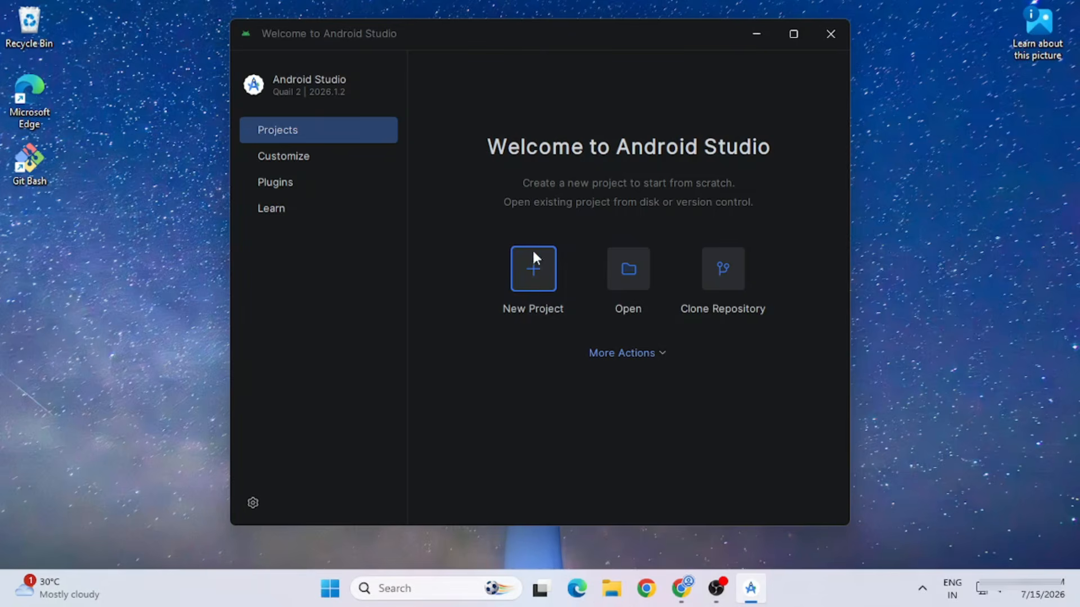
# Start a new Phone and Tablet project from the Empty Views Activity template.
pyautogui.click(550, 281)
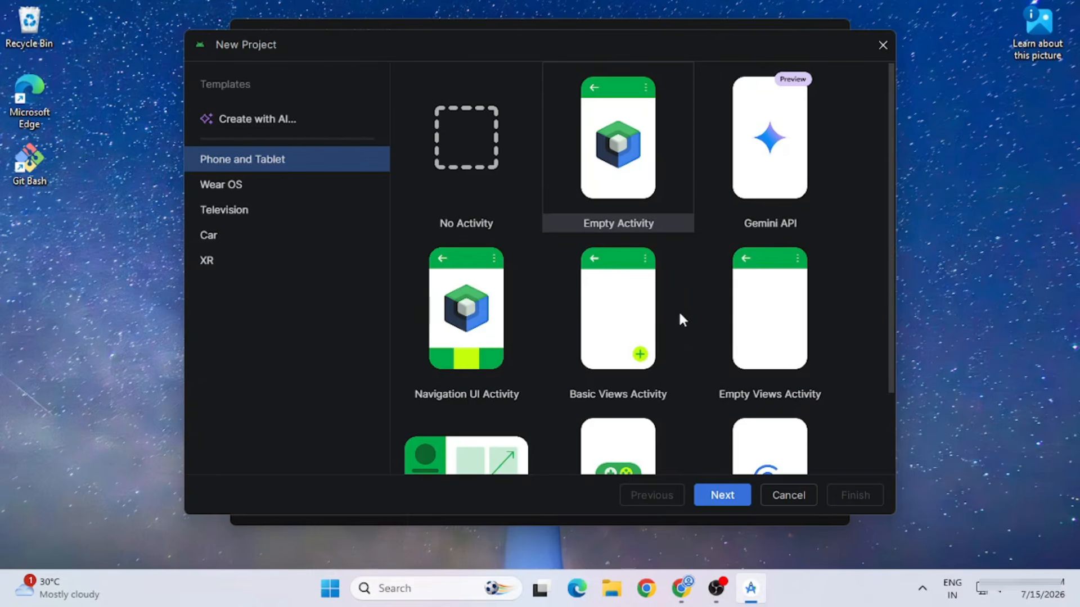
pyautogui.click(764, 336)
pyautogui.scroll(-2, 764, 337)
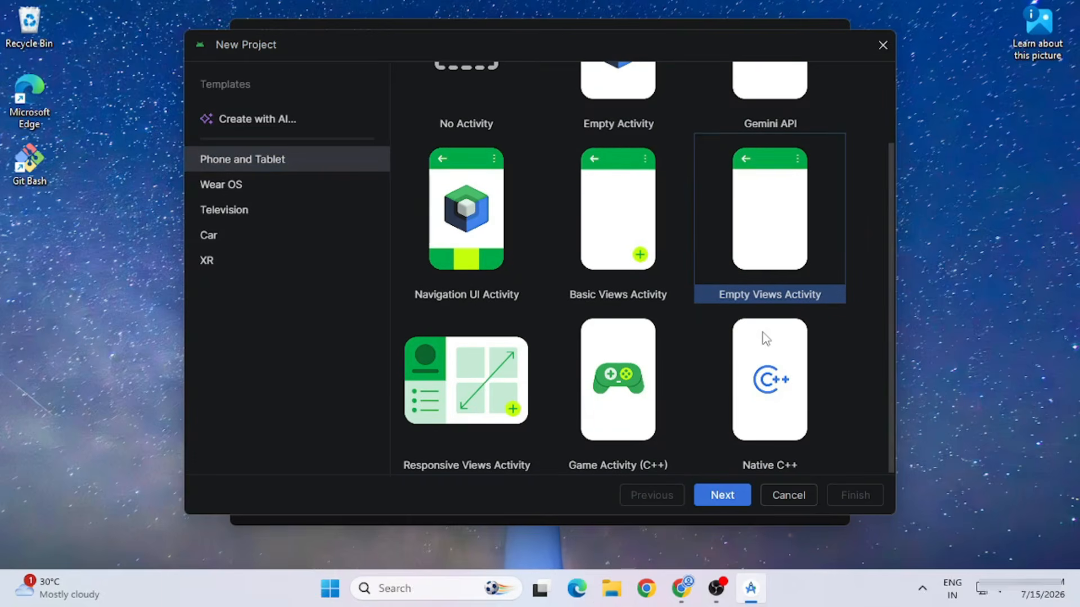
pyautogui.click(729, 497)
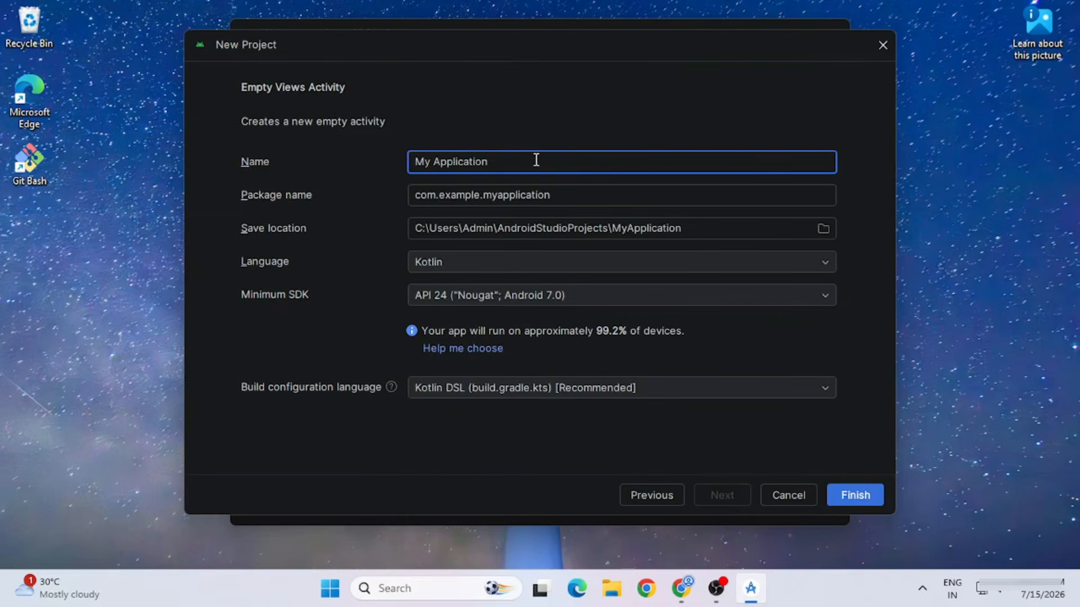
# Name the project FirstApp, set its package name to com.cscorner.firstapp, and check the save location.
pyautogui.moveTo(534, 162); pyautogui.dragTo(400, 163)
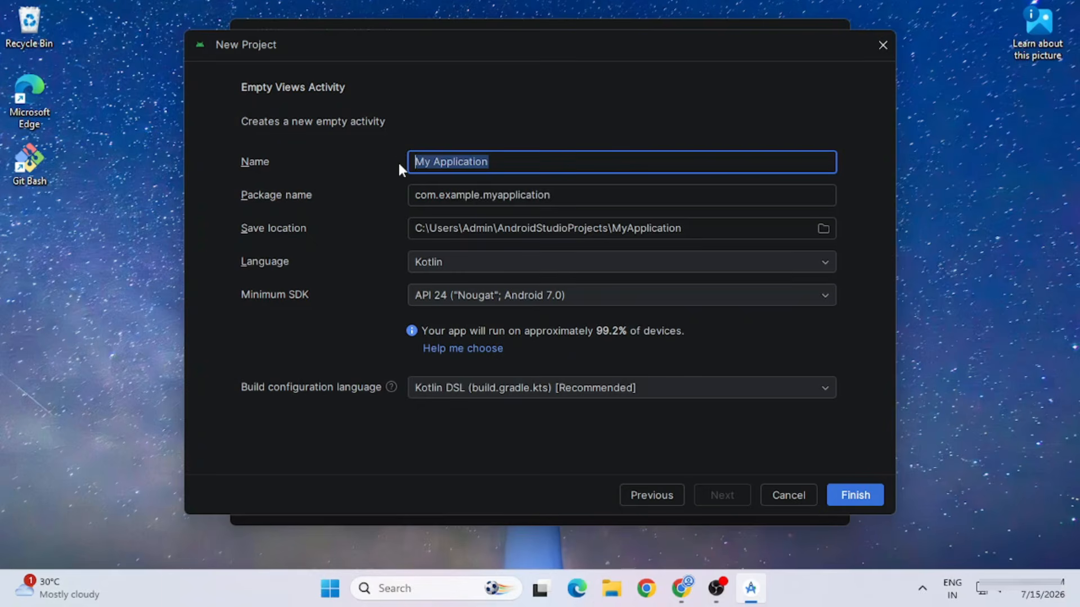
pyautogui.write('FirstAS')
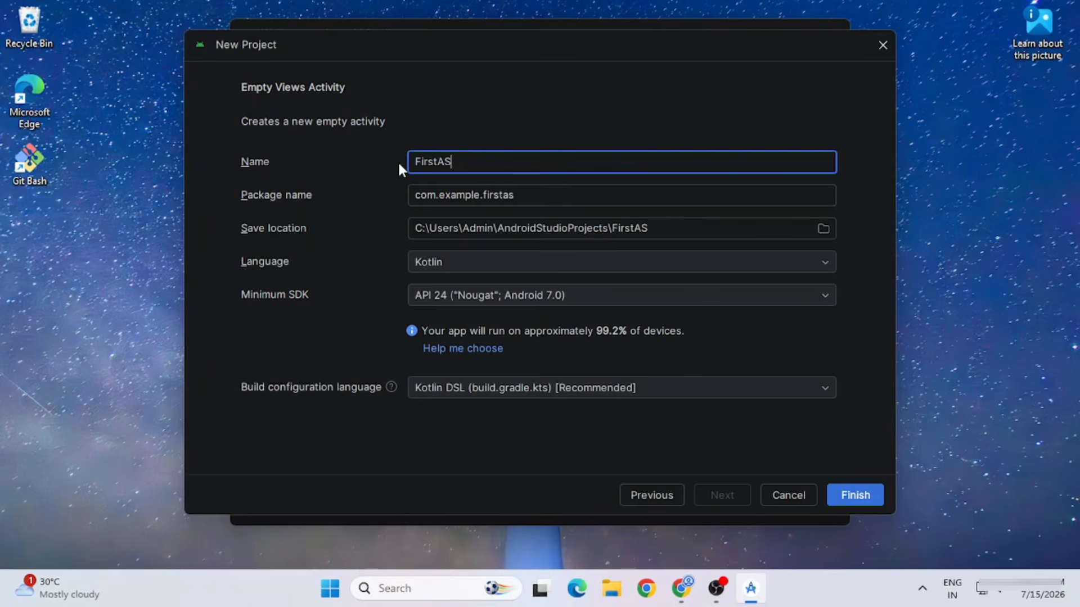
pyautogui.press('BackSpace')
pyautogui.write('pp')
pyautogui.moveTo(482, 193); pyautogui.dragTo(440, 193)
pyautogui.write('sscorner')
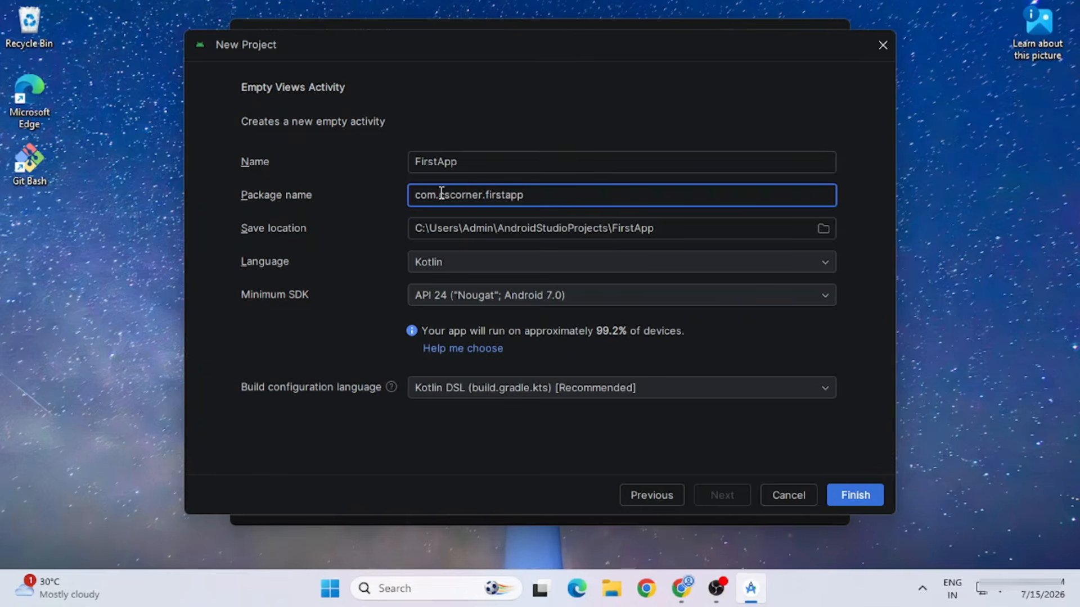
pyautogui.click(455, 230)
pyautogui.moveTo(456, 231); pyautogui.dragTo(682, 230)
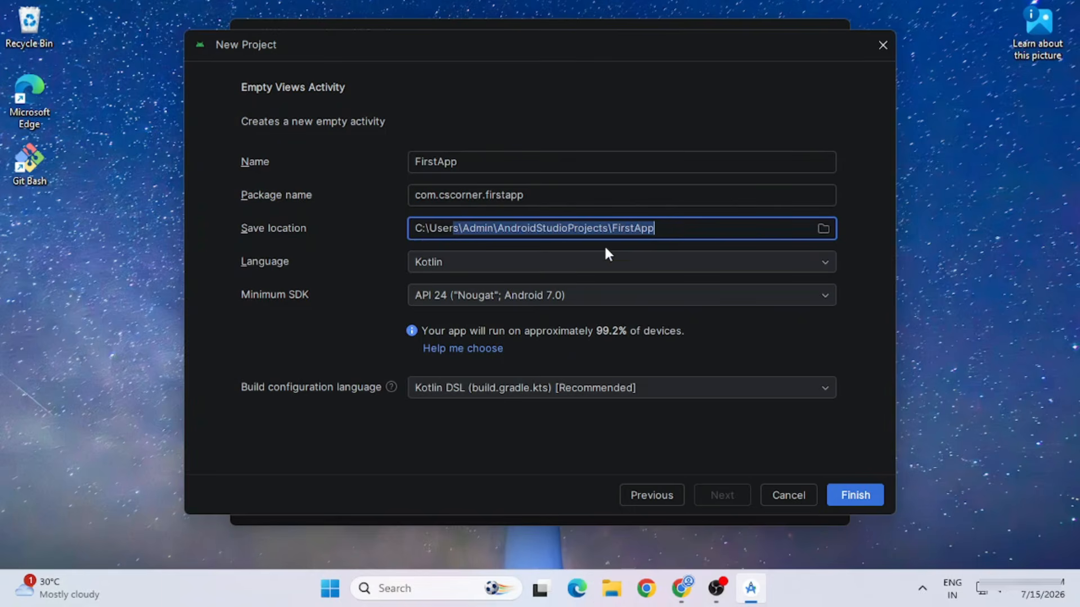
# Keep Kotlin as the project's language and API 24 ("Nougat"; Android 7.0) as its minimum SDK.
pyautogui.click(590, 260)
pyautogui.click(591, 259)
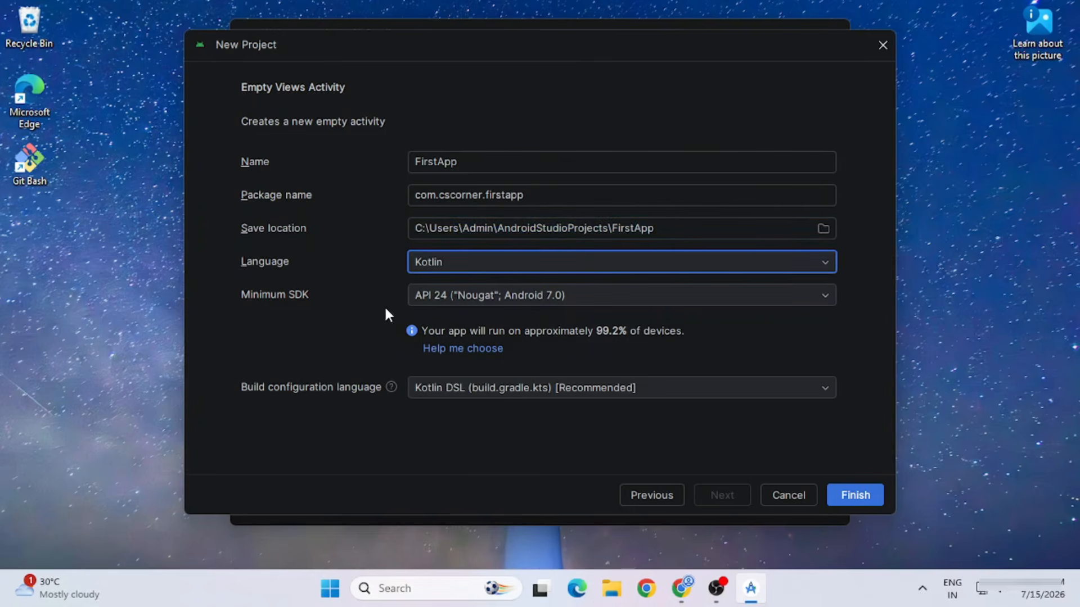
pyautogui.click(583, 302)
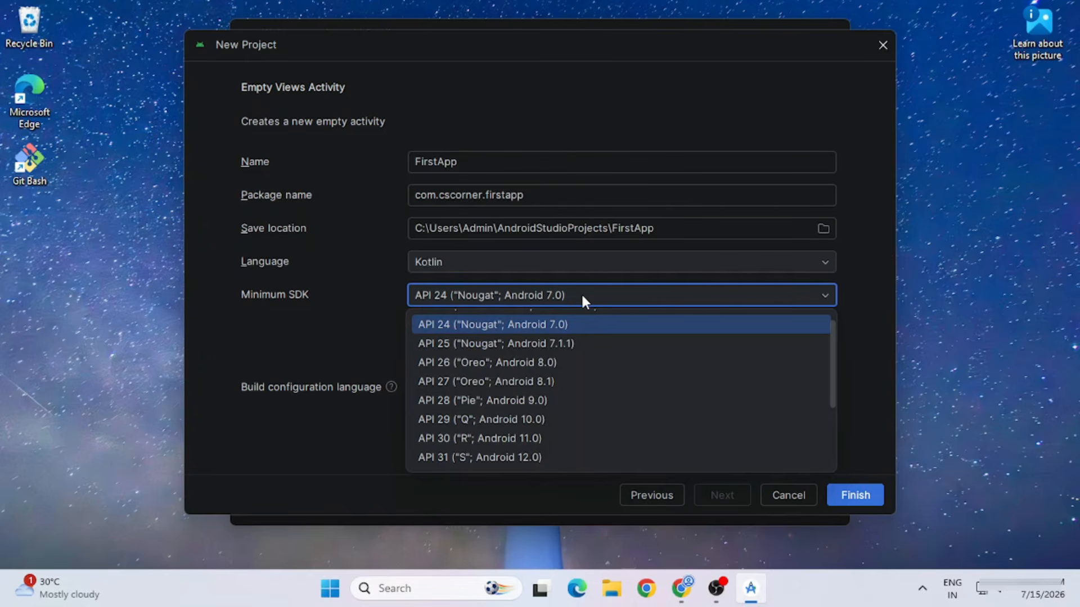
pyautogui.click(582, 299)
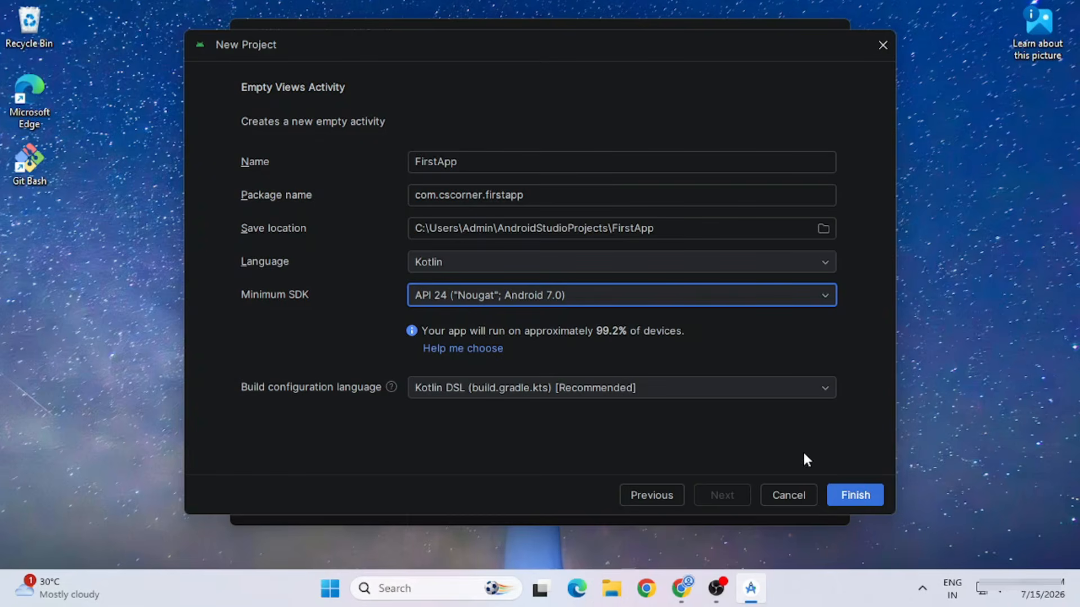
# Create the FirstApp project, allow adb network access through Windows Firewall, and maximize the project window.
pyautogui.click(851, 501)
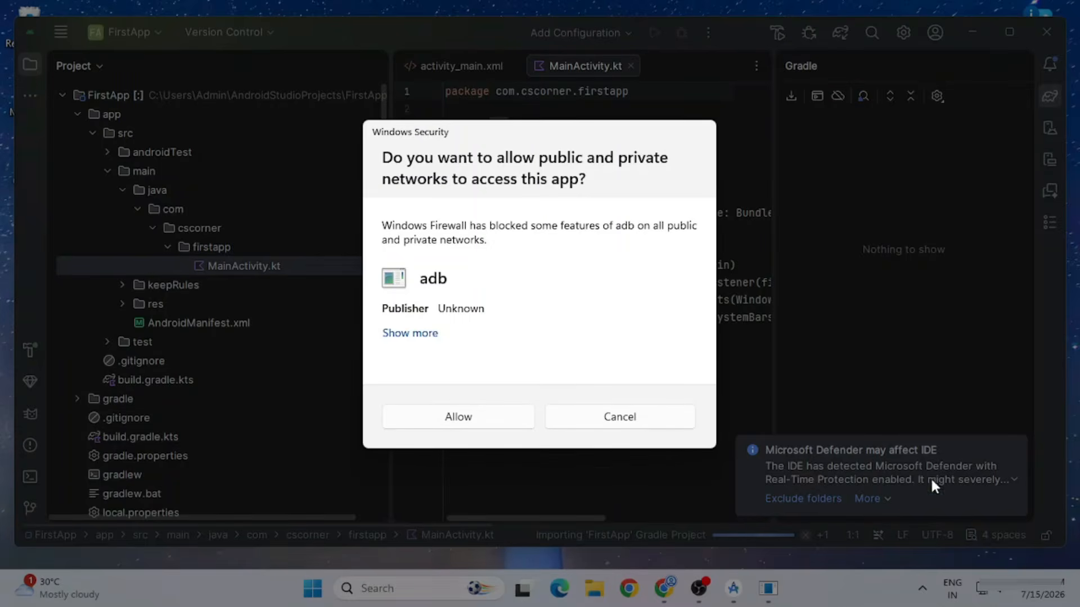
pyautogui.click(485, 418)
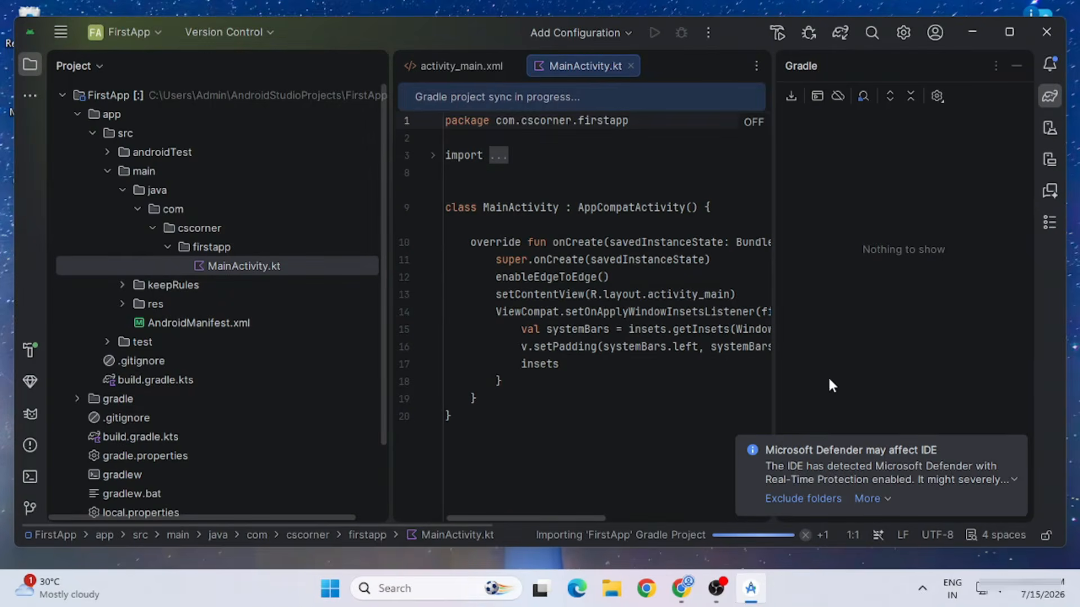
pyautogui.click(1010, 32)
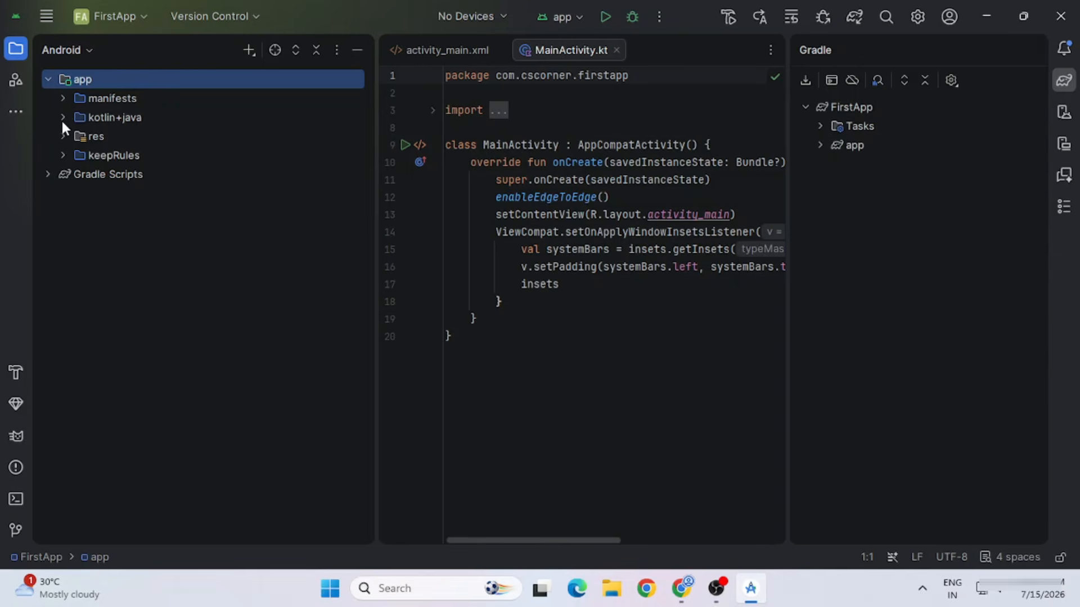
# Expand kotlin+java and the main com.cscorner.firstapp package in the project tree, and select MainActivity.
pyautogui.click(62, 117)
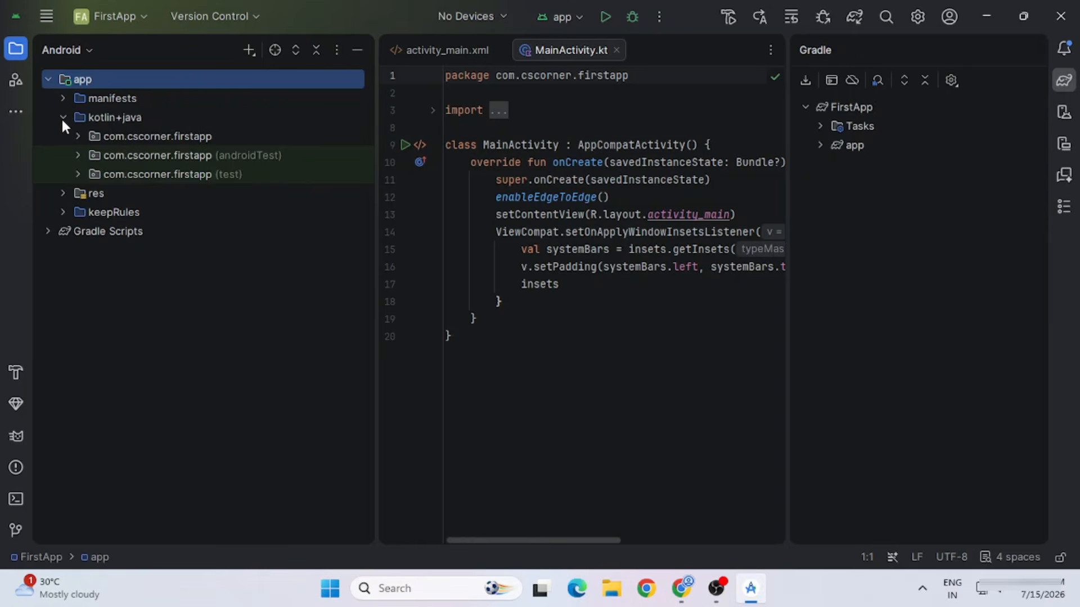
pyautogui.click(81, 138)
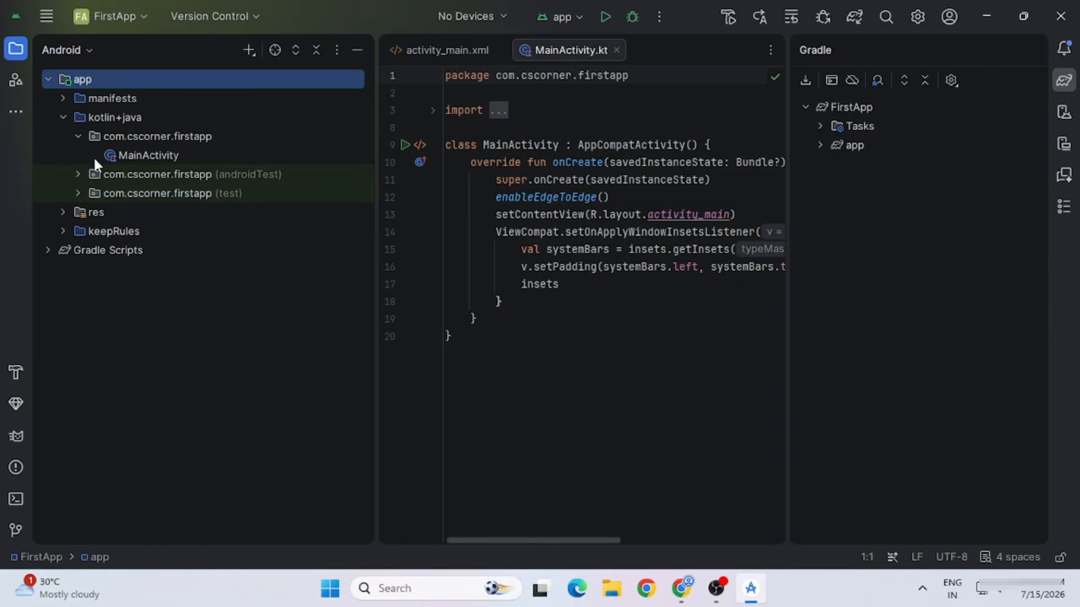
pyautogui.click(126, 156)
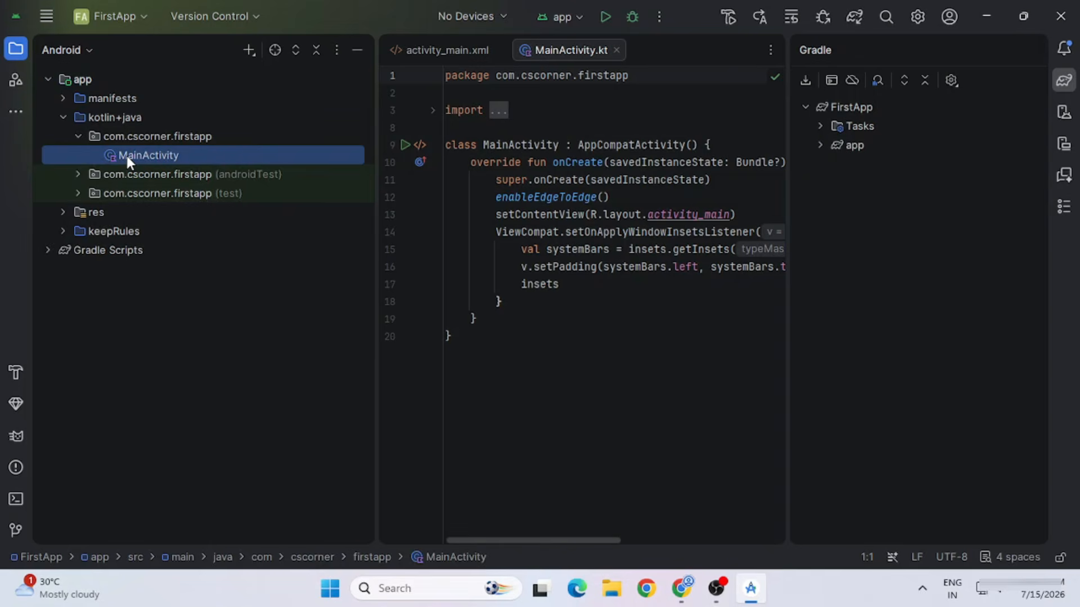
# Show the activity_main.xml layout and give its design preview more room by hiding the attributes and narrowing the project tree.
pyautogui.click(442, 52)
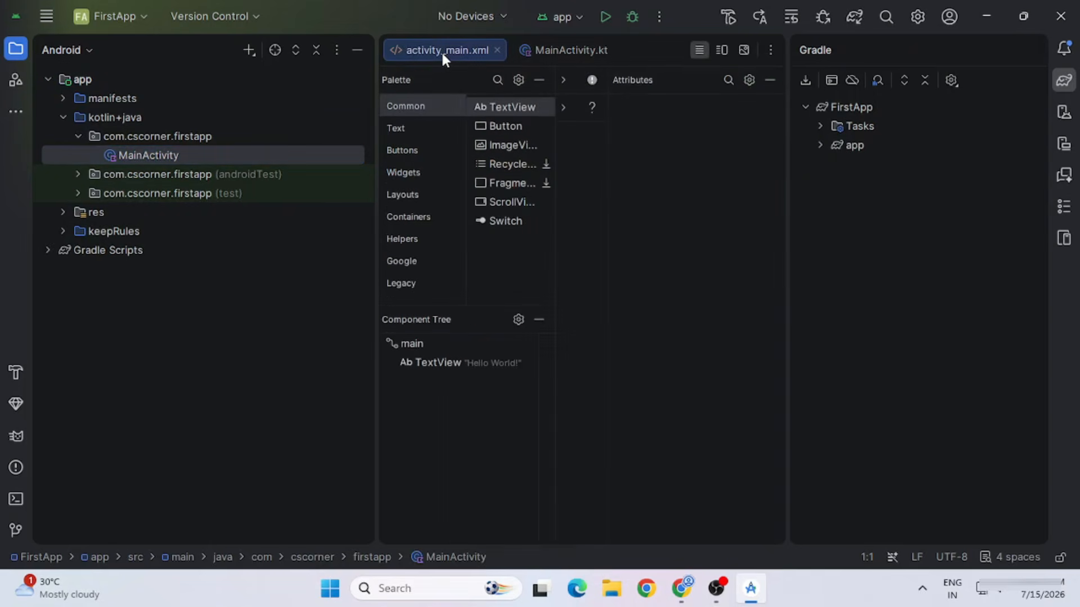
pyautogui.click(765, 81)
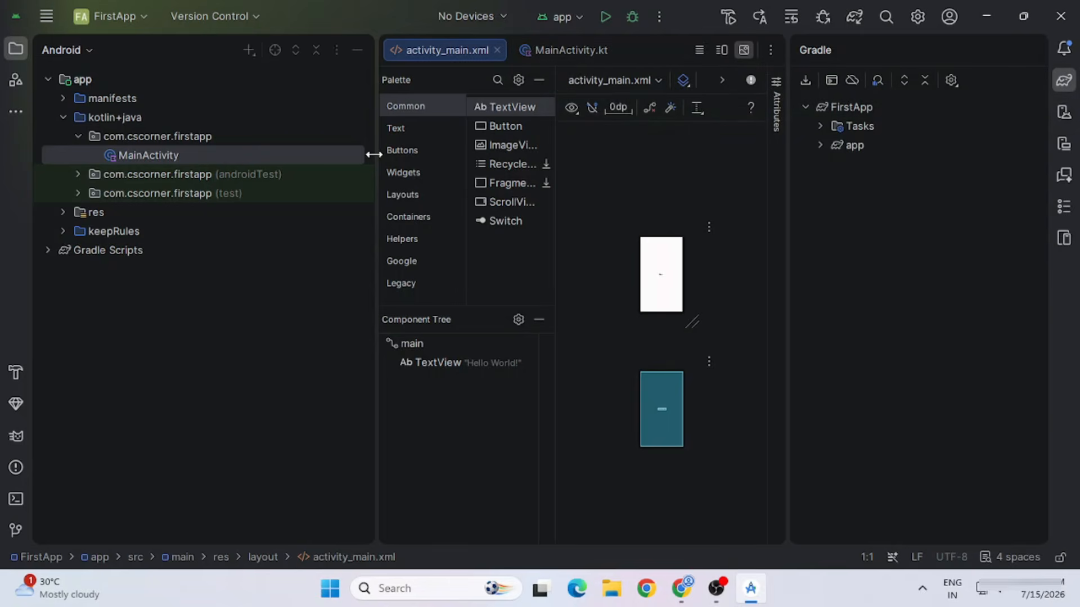
pyautogui.moveTo(374, 158); pyautogui.dragTo(307, 160)
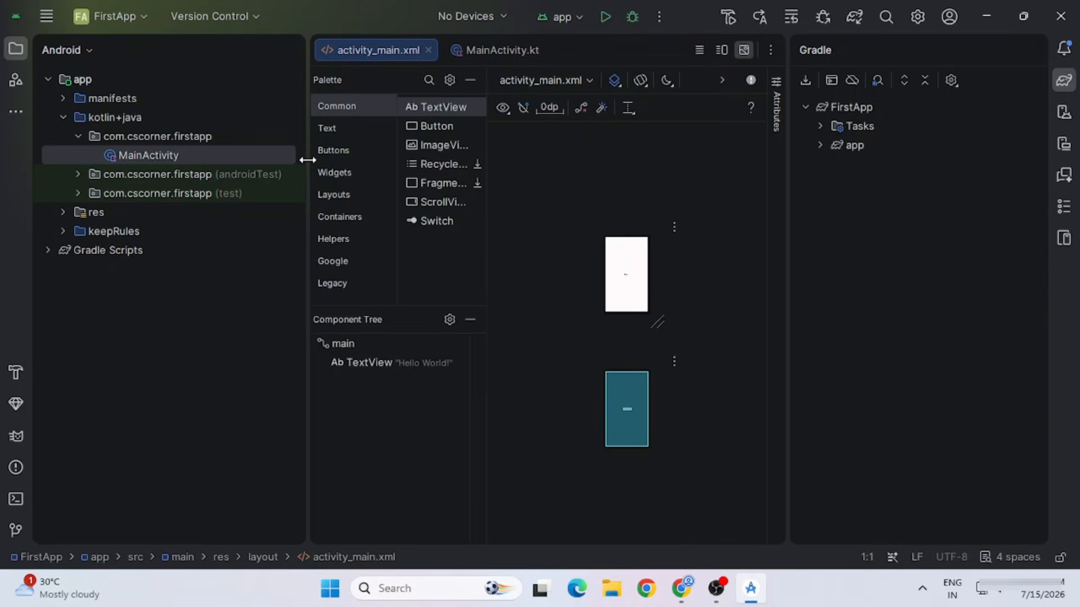
pyautogui.moveTo(307, 160); pyautogui.dragTo(282, 159)
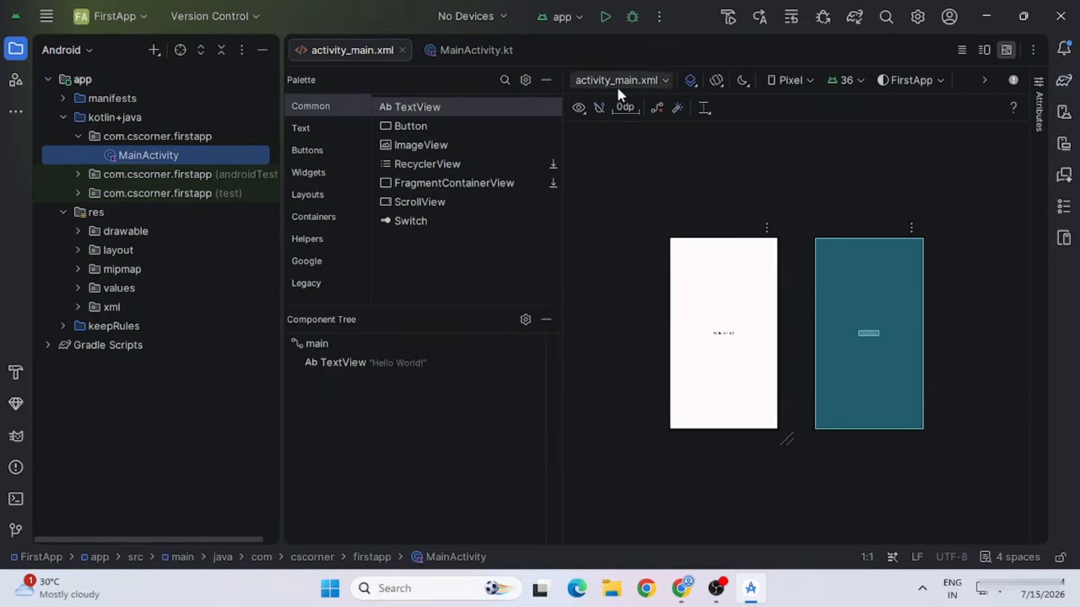
# Compare MainActivity.kt with activity_main.xml, and examine the layout file in its code, split and design views.
pyautogui.click(477, 49)
pyautogui.click(341, 51)
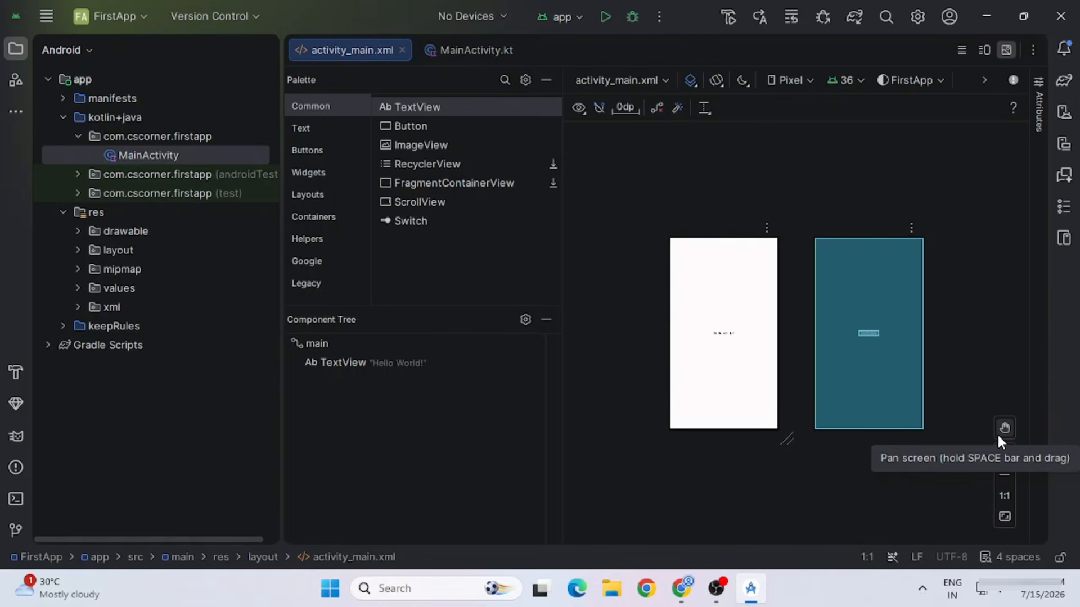
pyautogui.click(1005, 454)
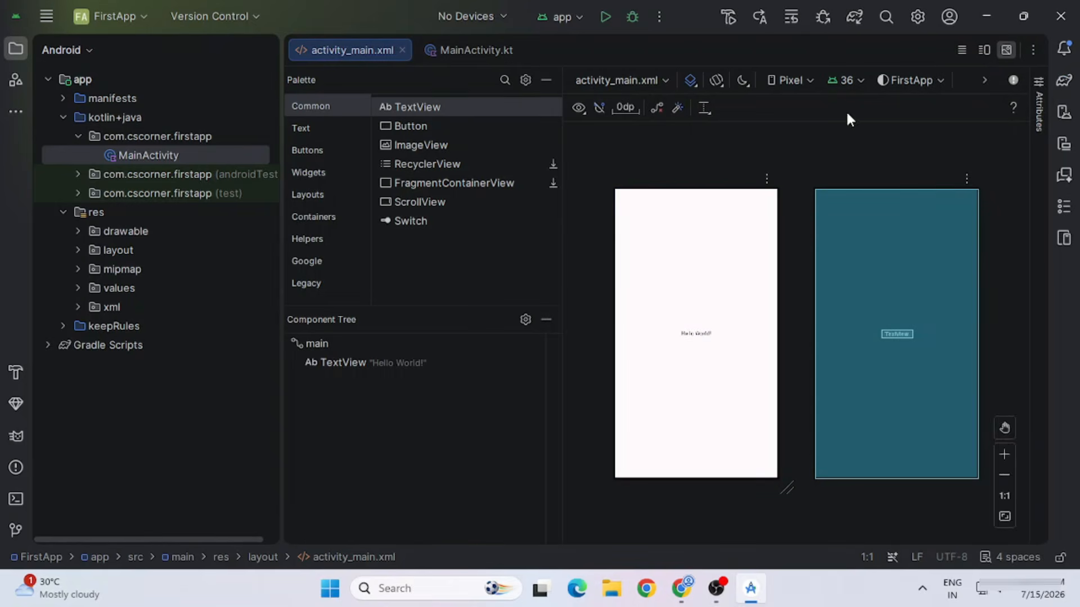
pyautogui.click(984, 49)
pyautogui.click(962, 51)
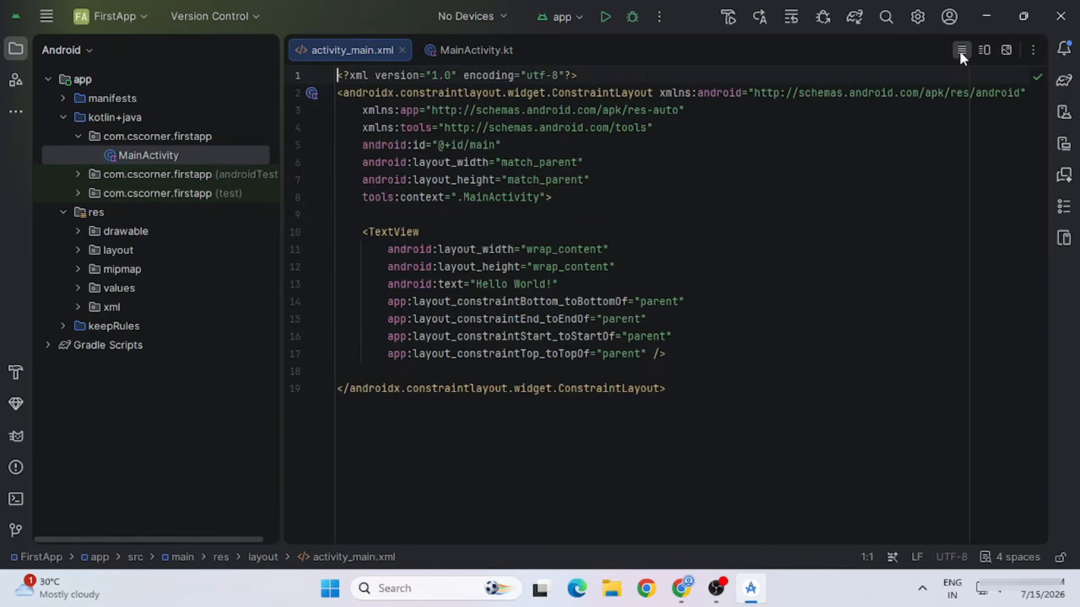
pyautogui.click(988, 53)
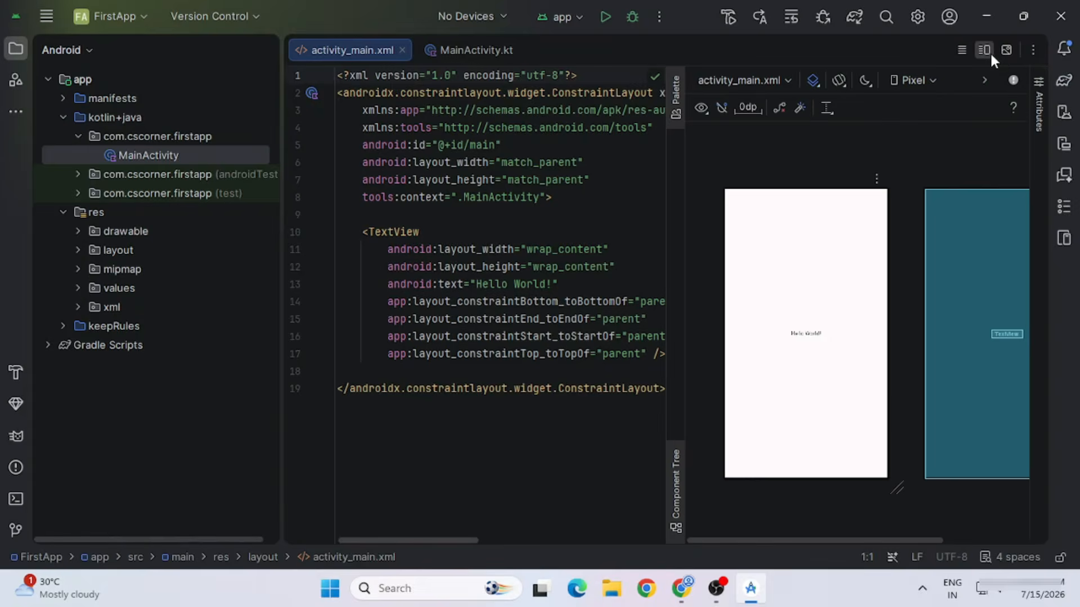
pyautogui.click(1002, 54)
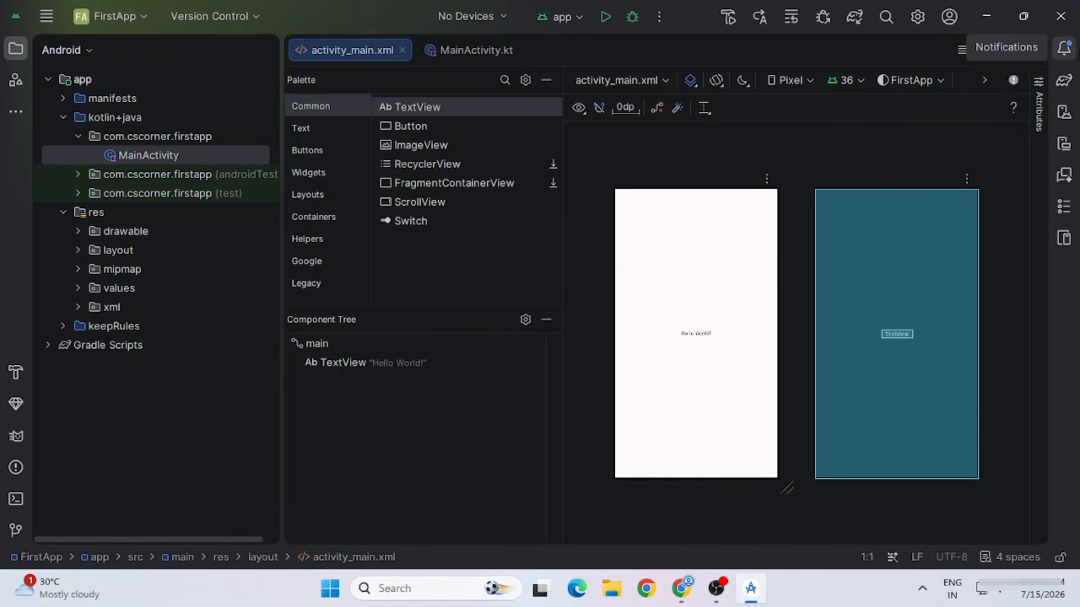
# Create a Medium Phone virtual device with the API 37.1 Google Play x86_64 system image, downloading and installing that image.
pyautogui.click(1066, 117)
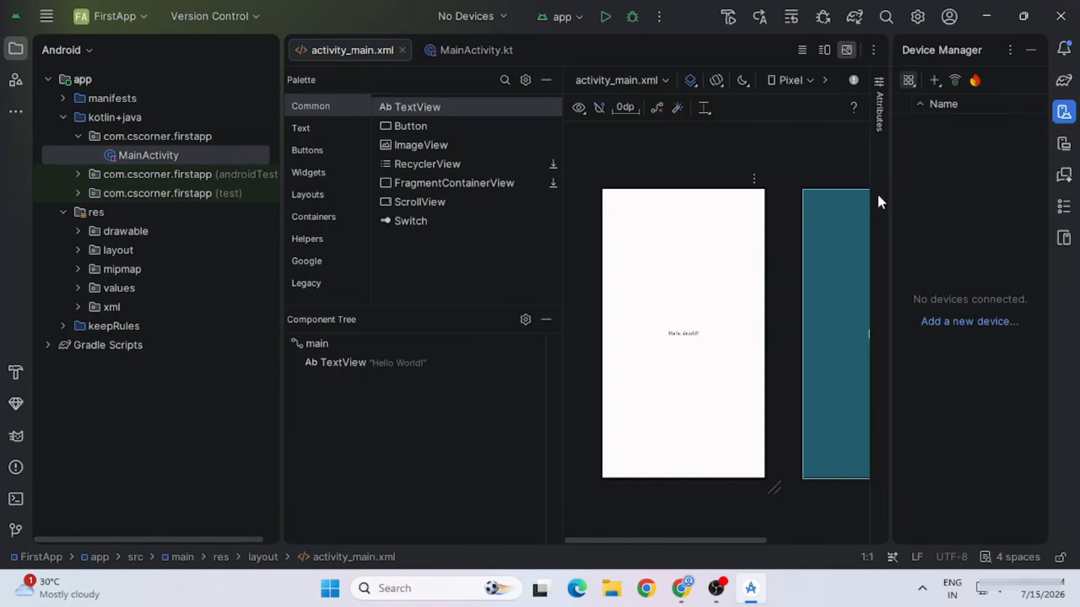
pyautogui.click(959, 322)
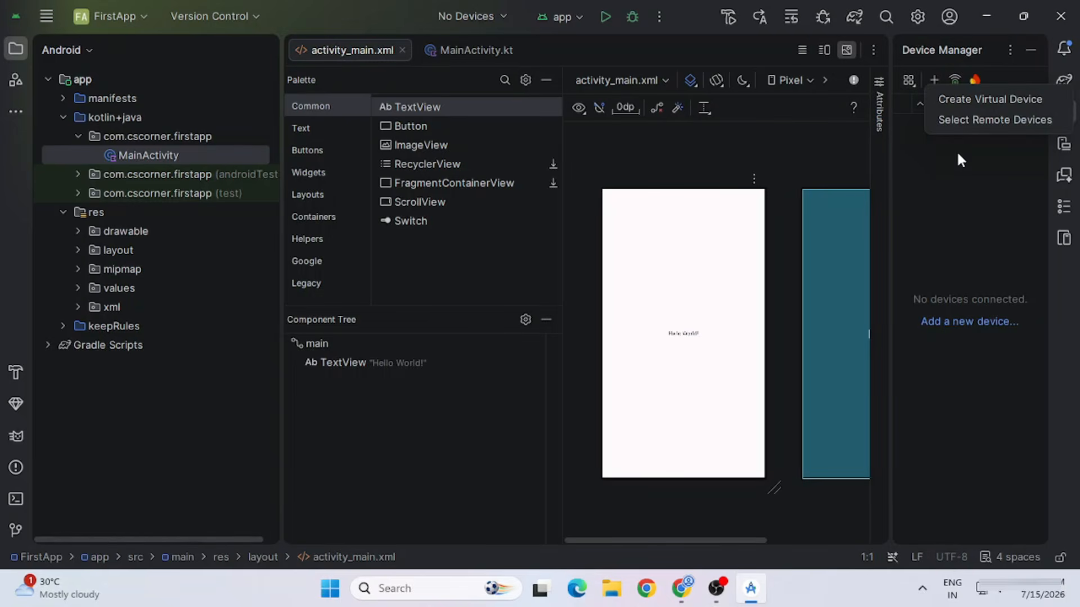
pyautogui.click(991, 95)
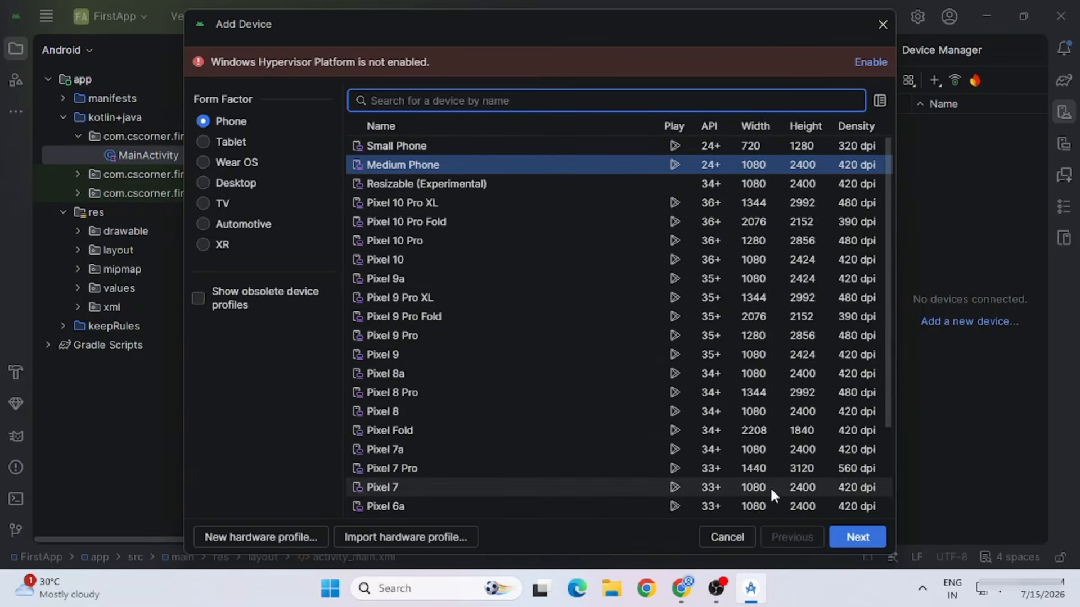
pyautogui.click(855, 540)
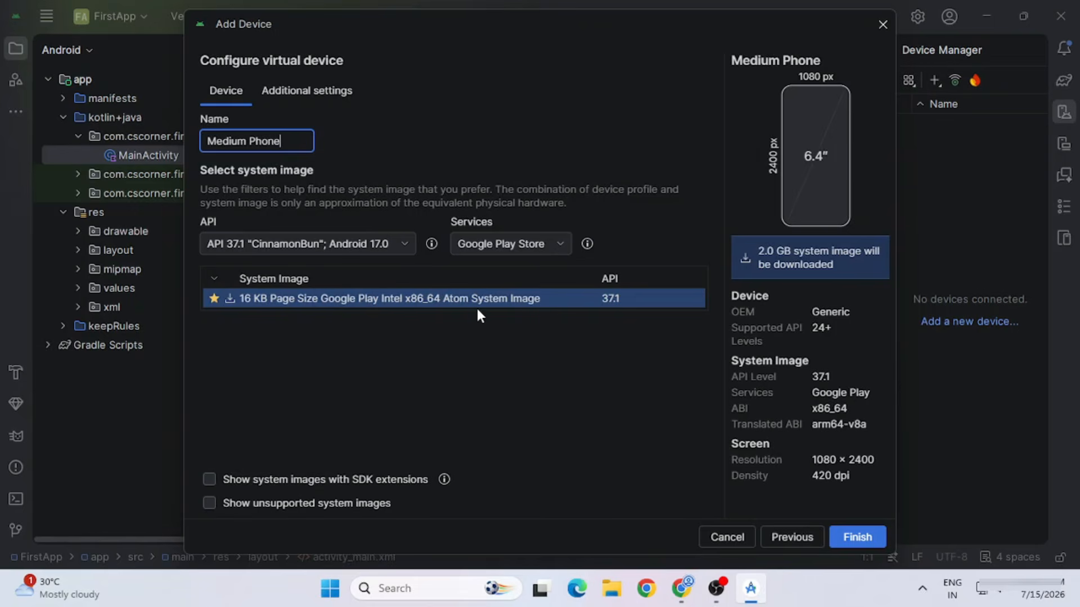
pyautogui.click(865, 545)
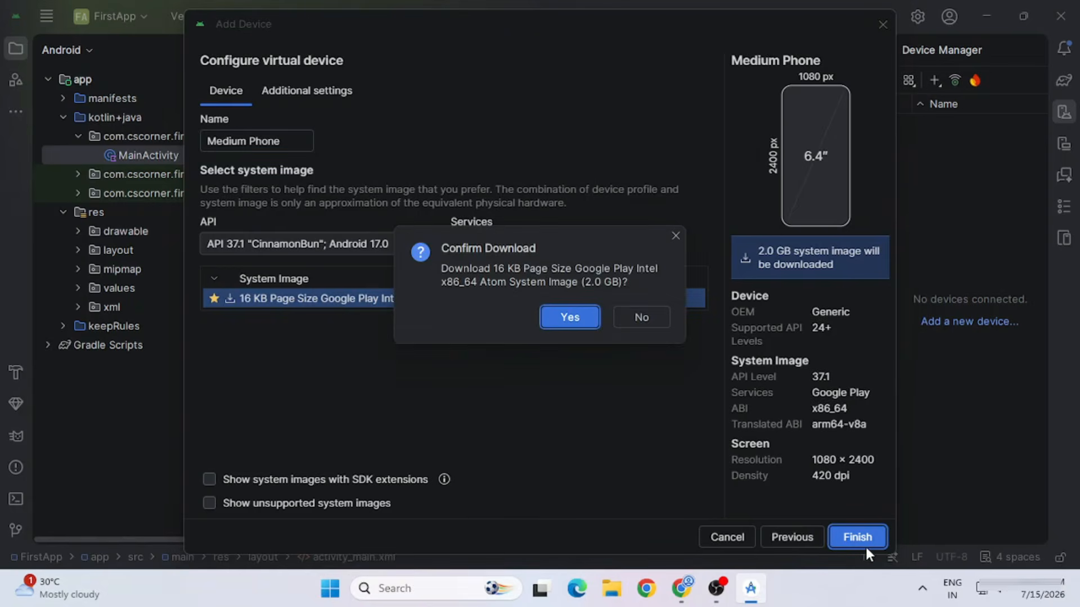
pyautogui.click(558, 319)
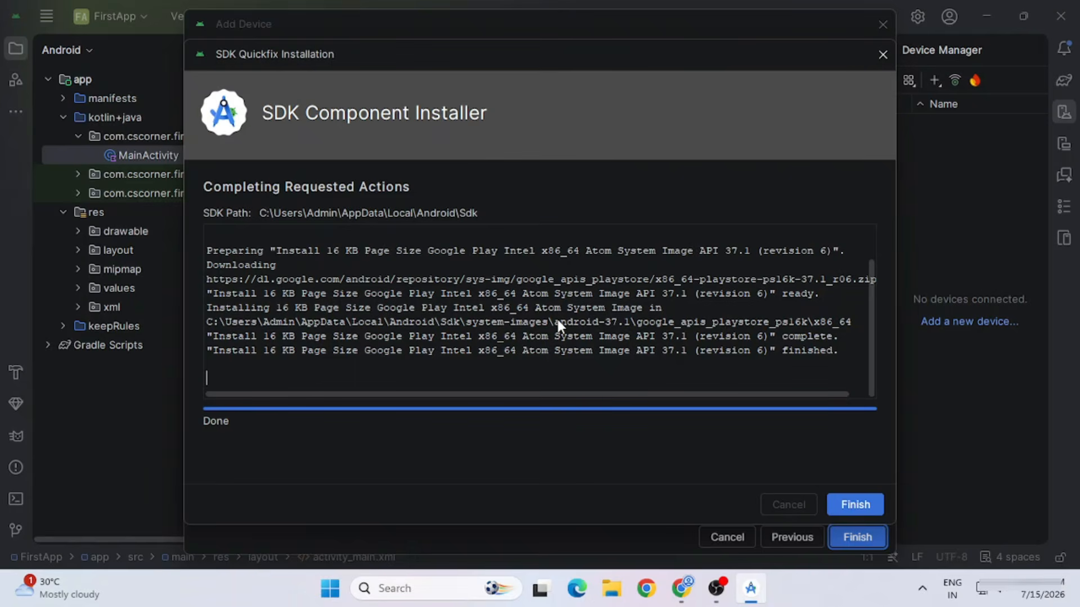
pyautogui.click(851, 509)
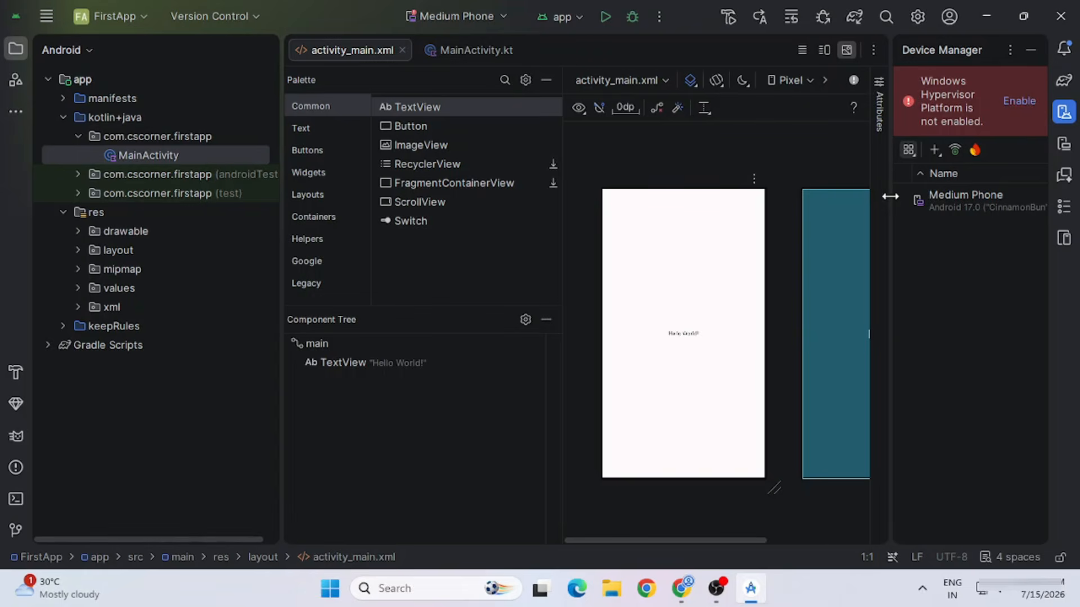
# Widen the Device Manager and request enabling the Windows Hypervisor Platform for the emulator.
pyautogui.moveTo(890, 196); pyautogui.dragTo(724, 196)
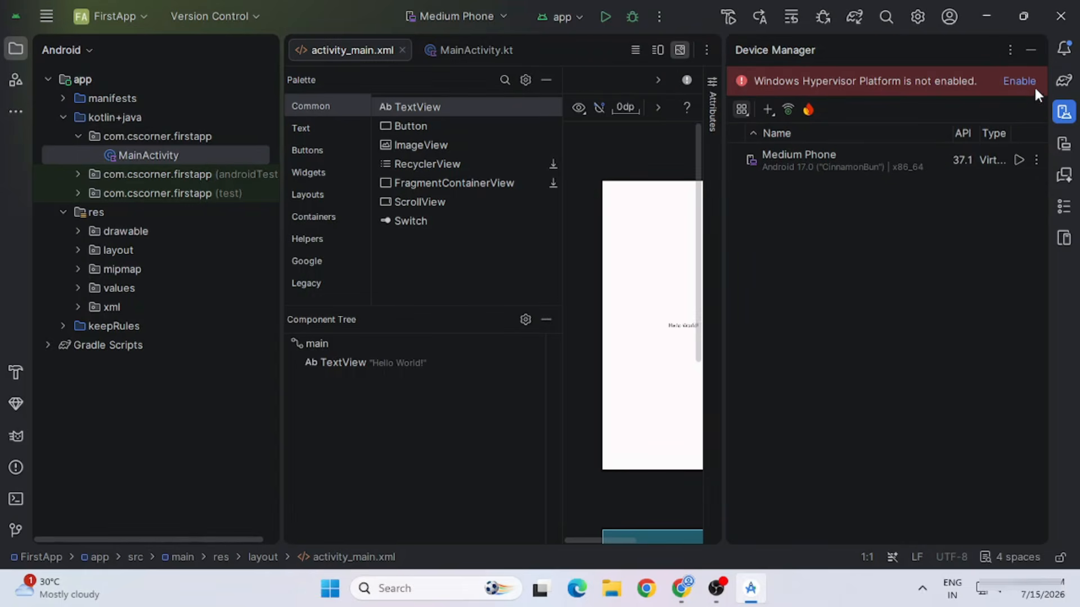
pyautogui.click(1019, 80)
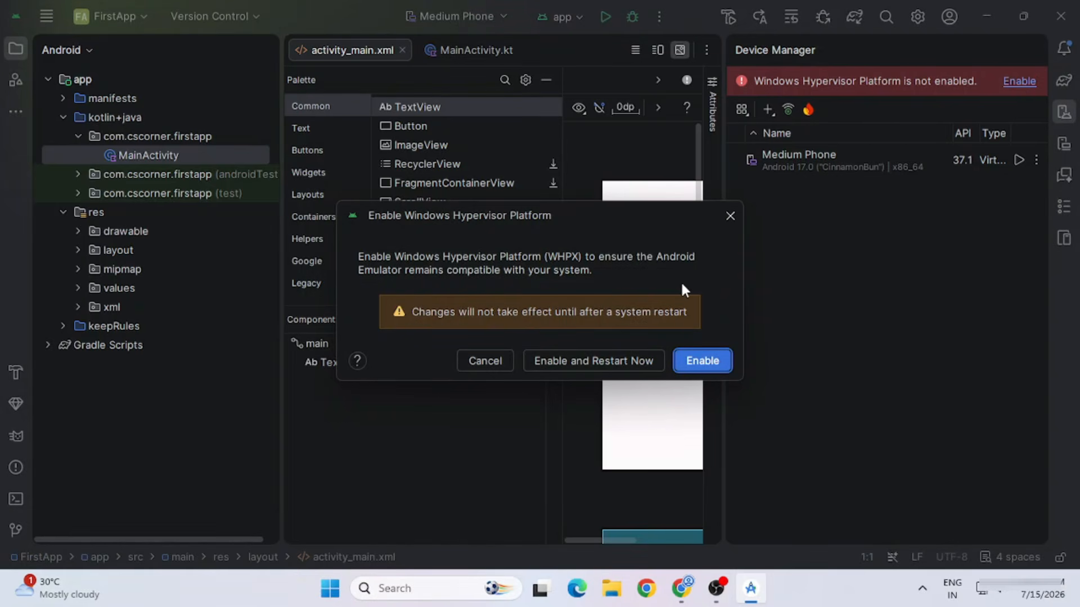
# Reopen Android Studio from Windows and start the Medium Phone virtual device.
pyautogui.click(445, 588)
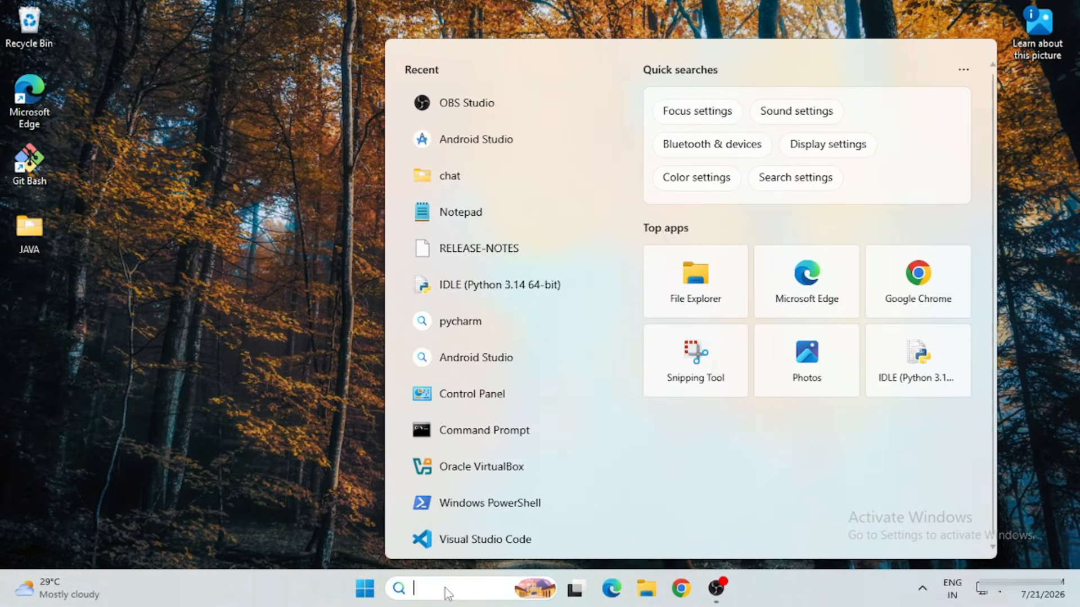
pyautogui.click(420, 147)
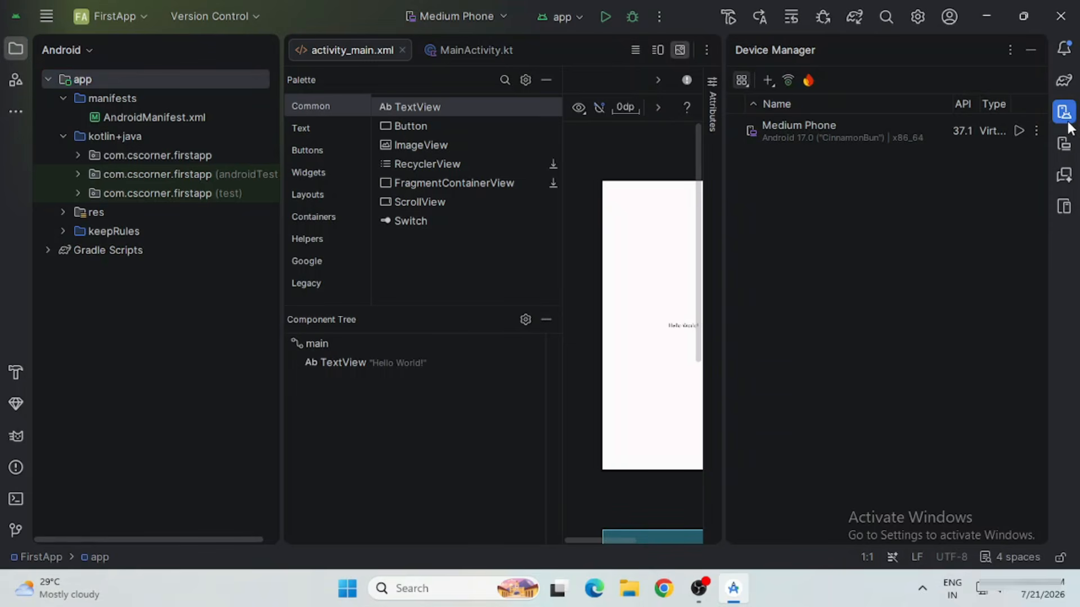
pyautogui.click(1021, 129)
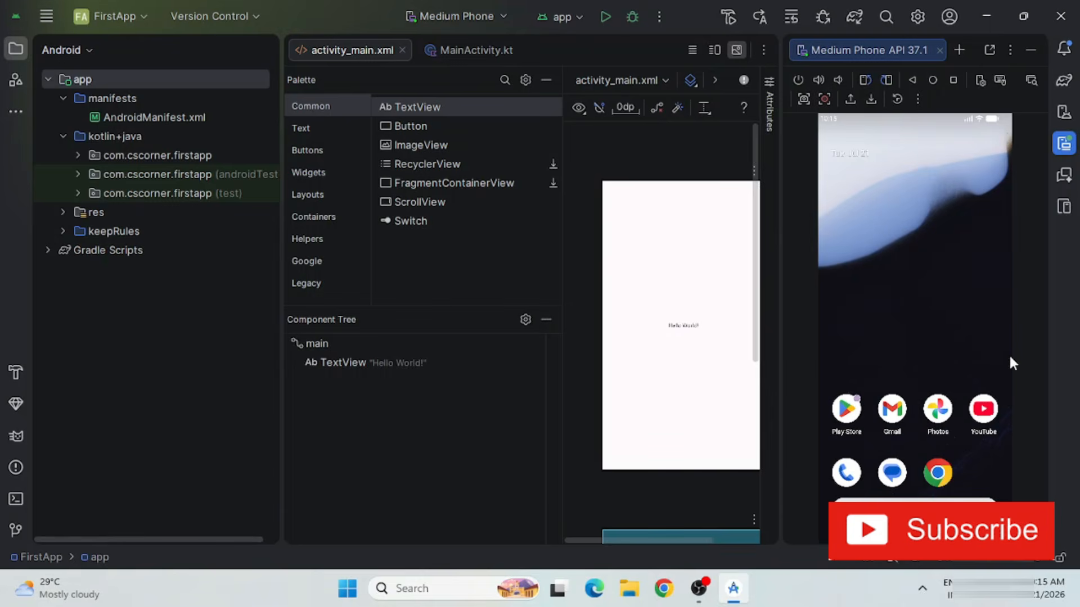
# Run the app configuration with Medium Phone as the target device.
pyautogui.click(508, 18)
pyautogui.click(508, 5)
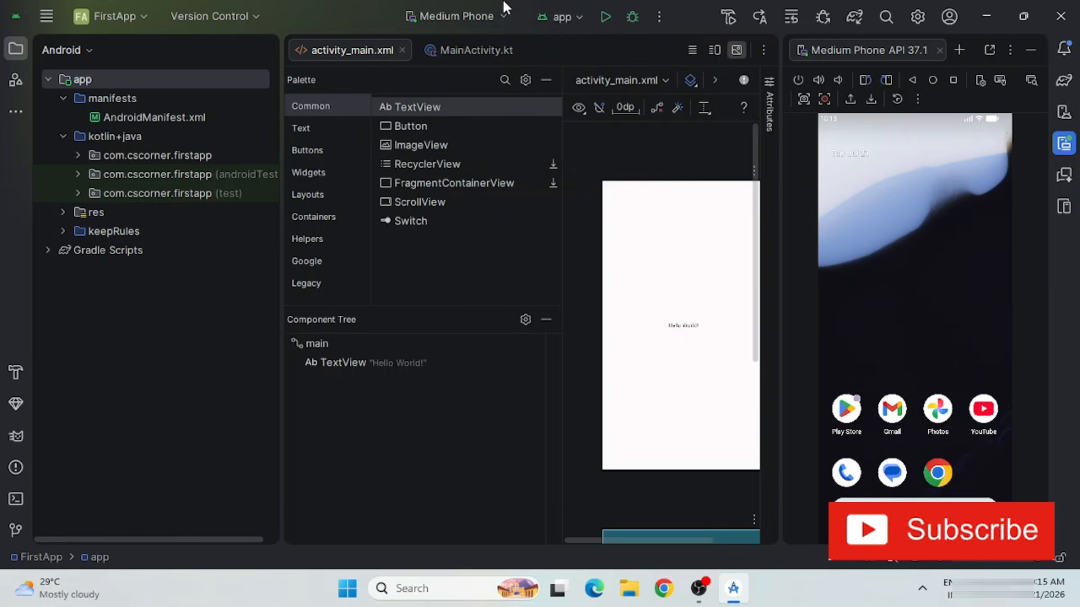
pyautogui.click(605, 18)
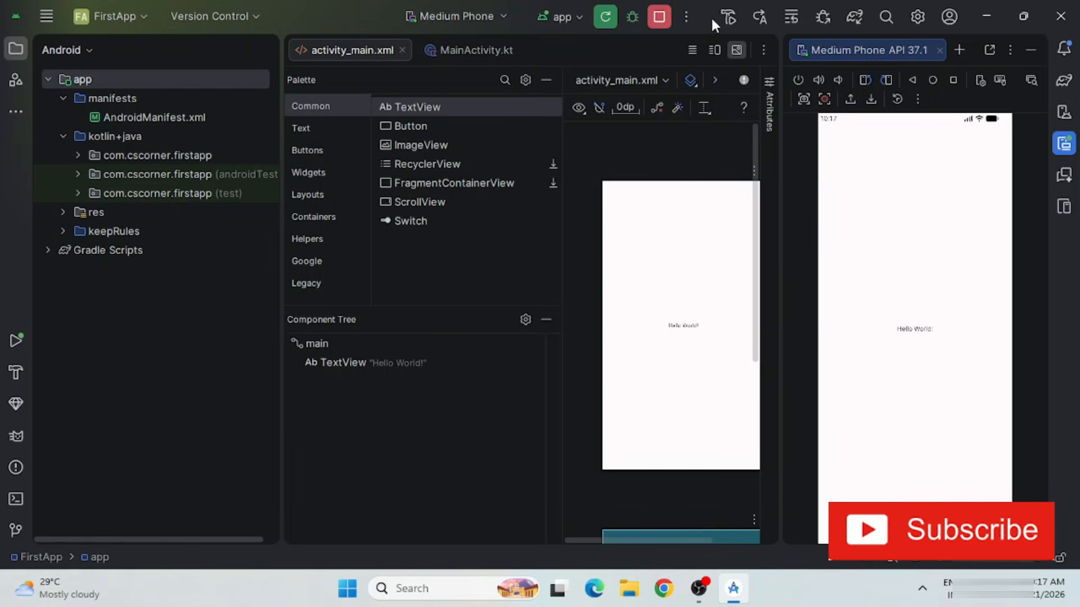
# Enlarge the emulator area beside the layout editor and stop the running app.
pyautogui.moveTo(781, 315); pyautogui.dragTo(675, 315)
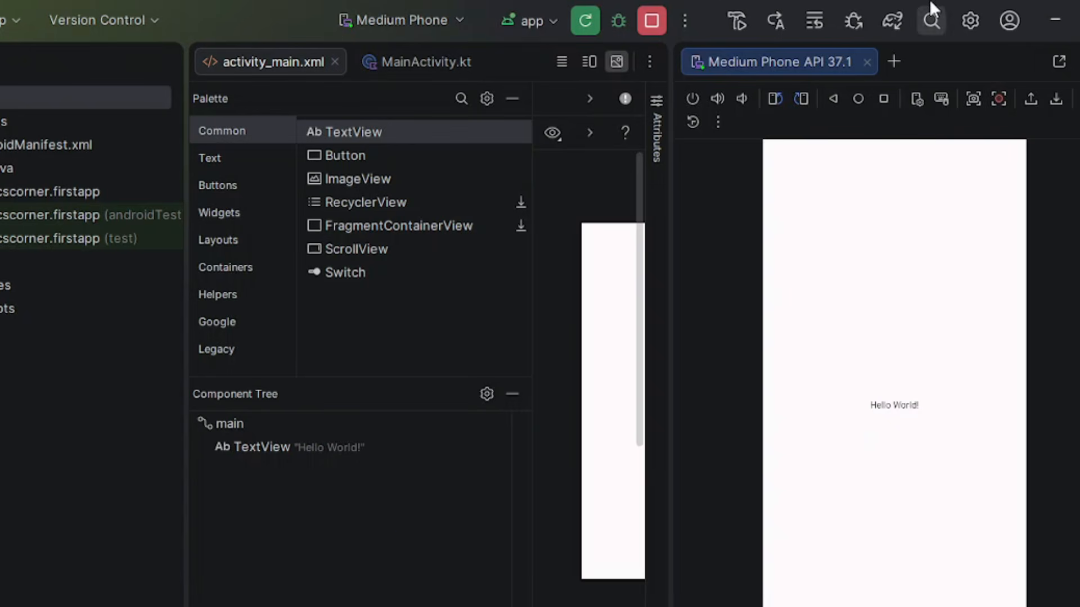
pyautogui.click(652, 16)
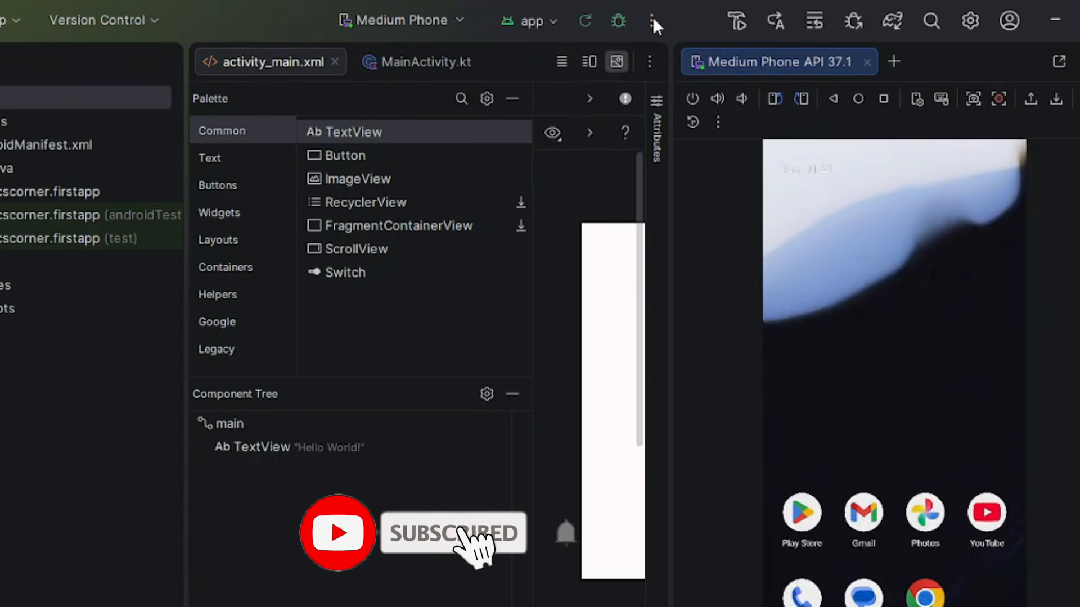